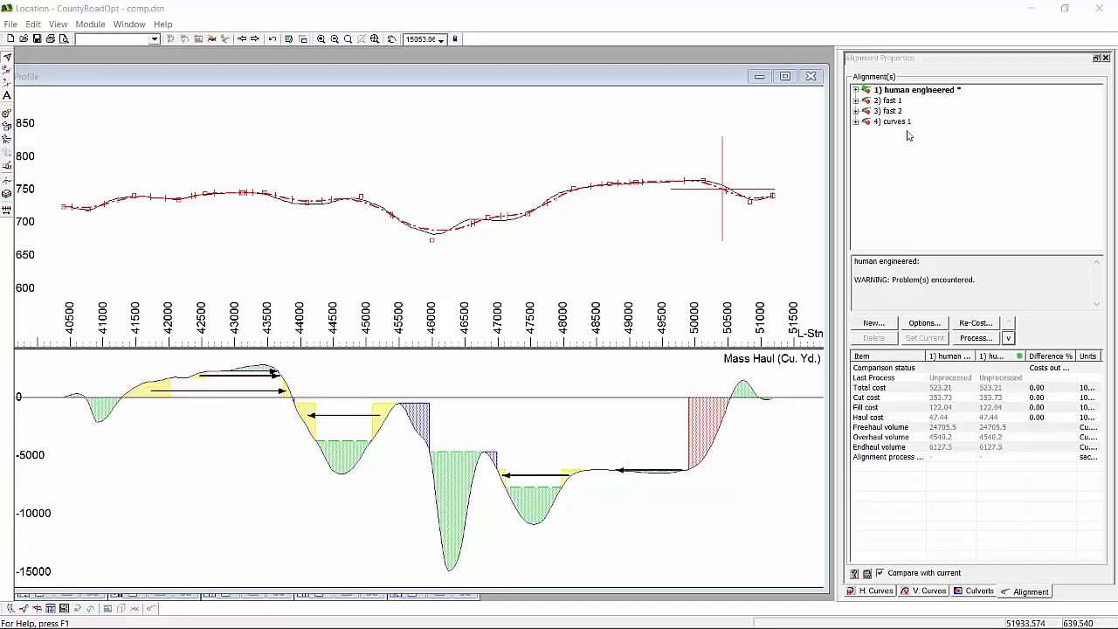
- Examine the human engineered alignment's profile from its start through the low point near station 46000
left_click(458, 154)
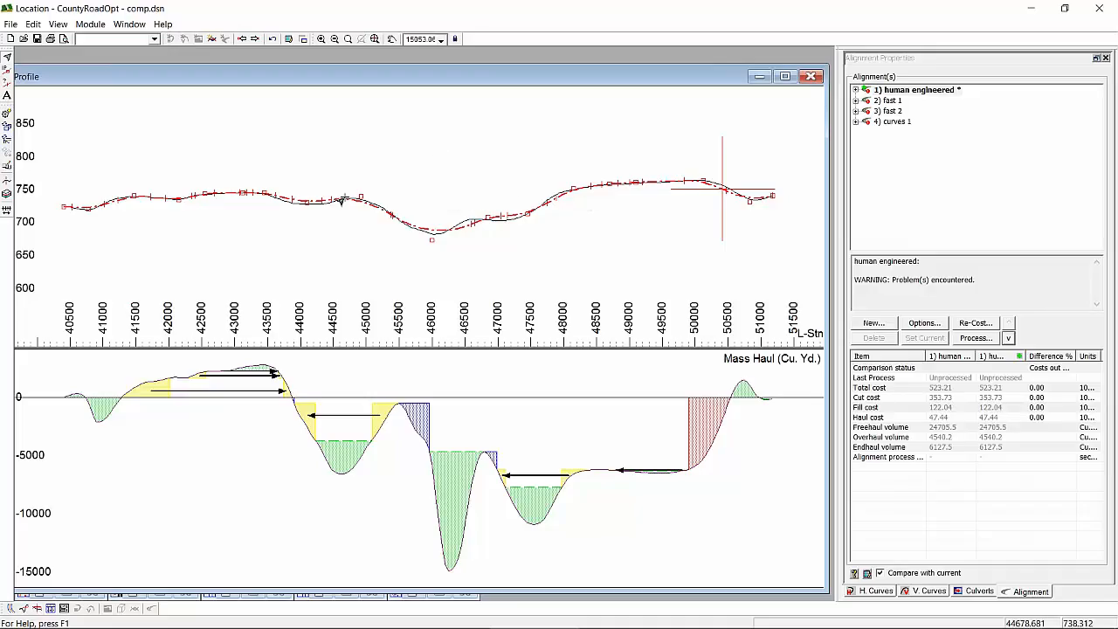
mouse_move(341, 199)
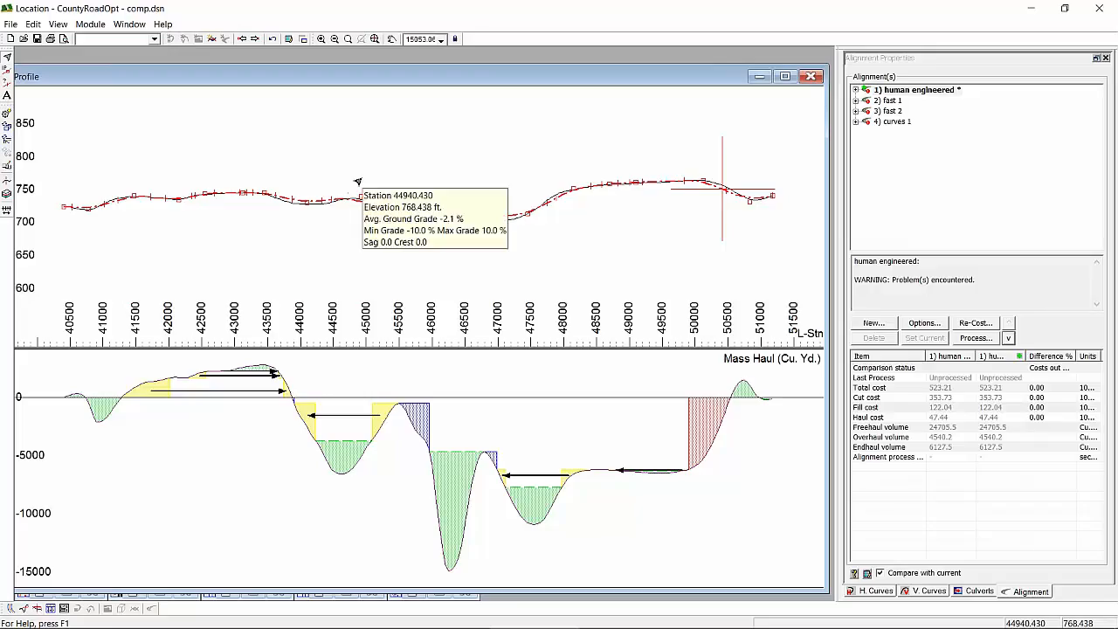
mouse_move(358, 181)
mouse_move(286, 184)
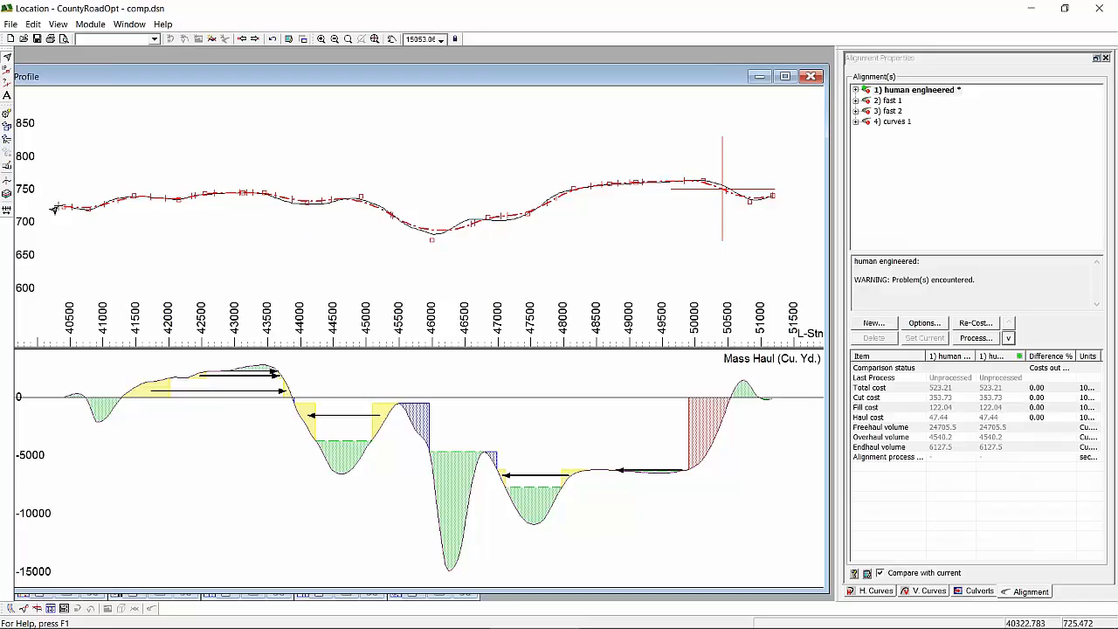
scroll(421, 205, "up", 1)
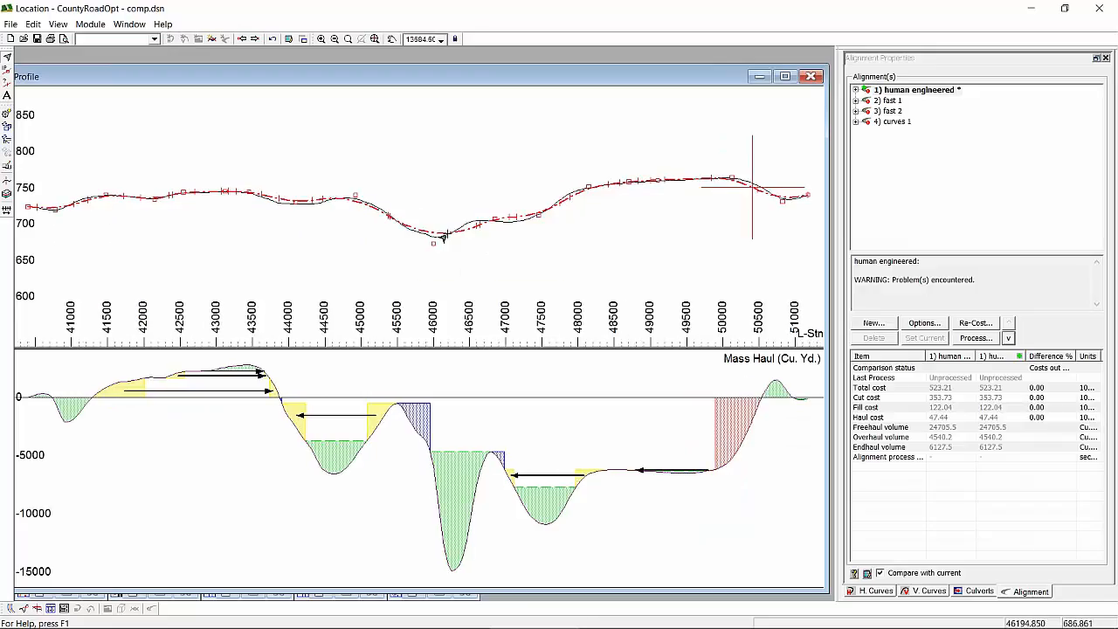
scroll(444, 236, "up", 1)
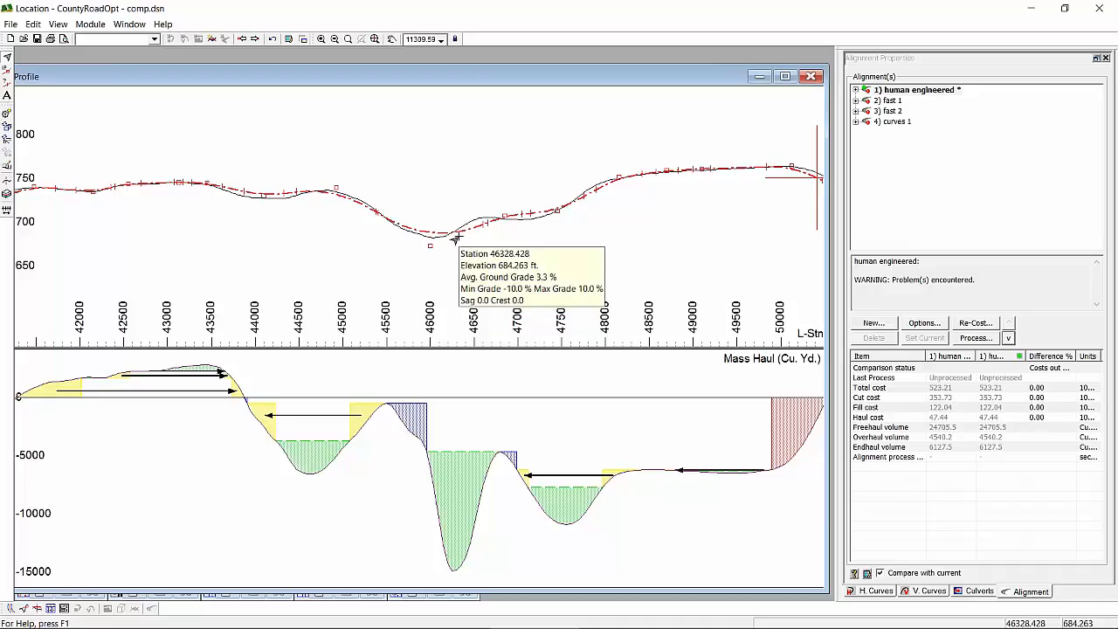
scroll(465, 240, "down", 1)
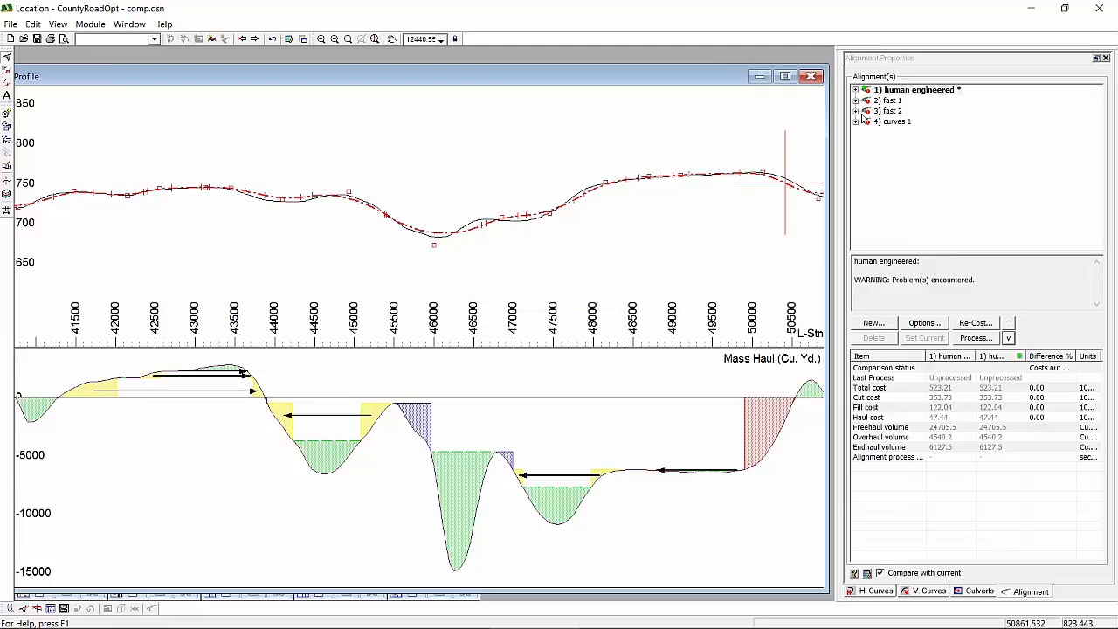
- Review the Standards settings in the fast 1 alignment's vertical optimization options, leaving them as they are
left_click(889, 101)
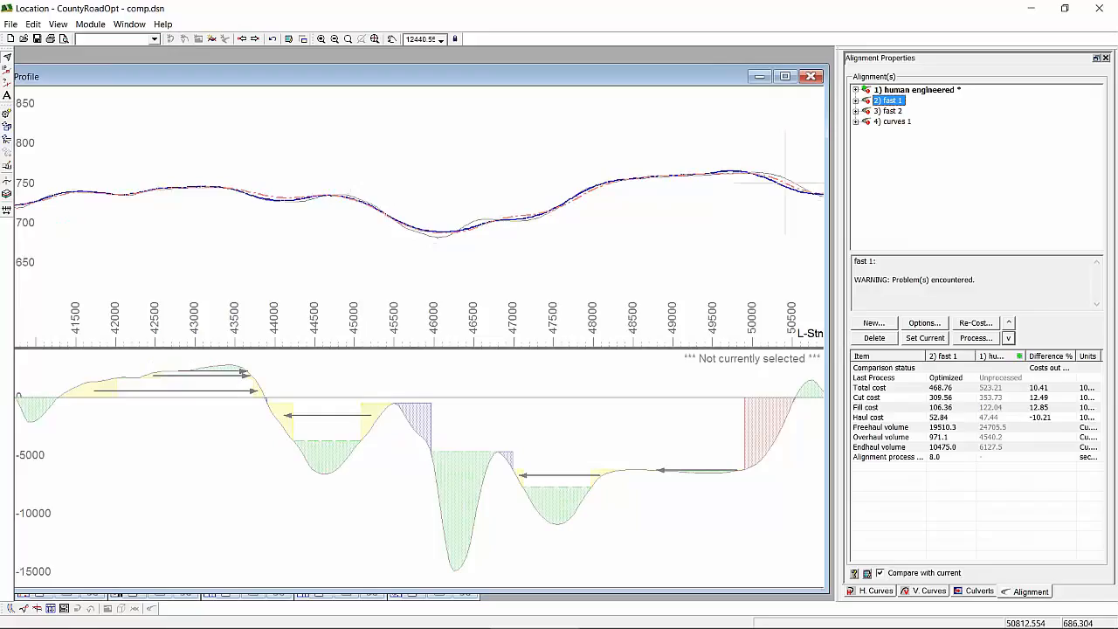
left_click(922, 324)
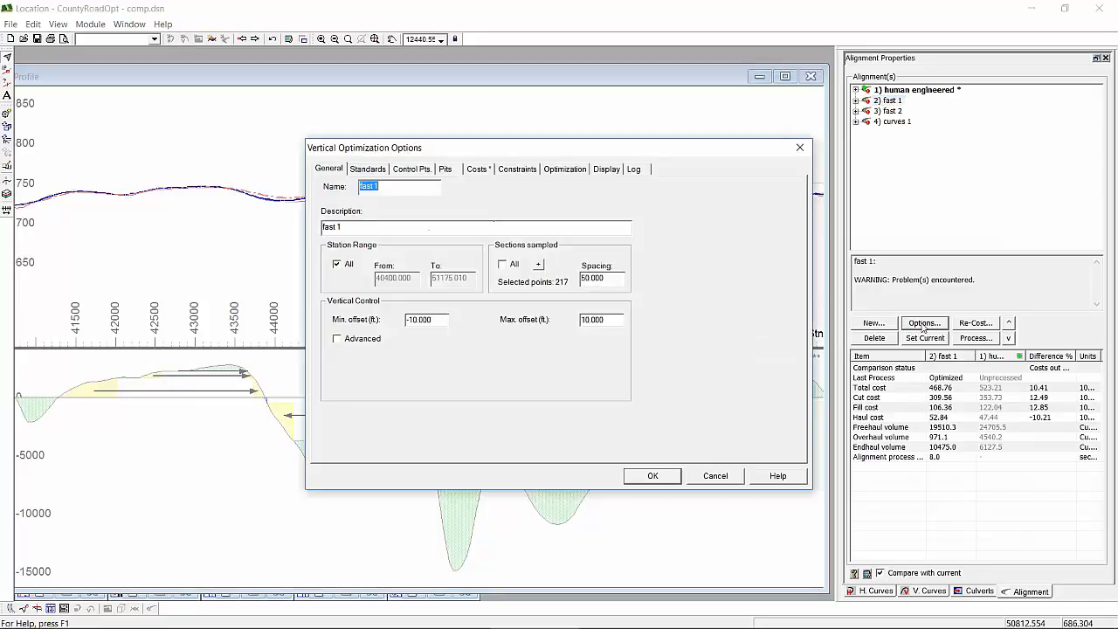
left_click(379, 170)
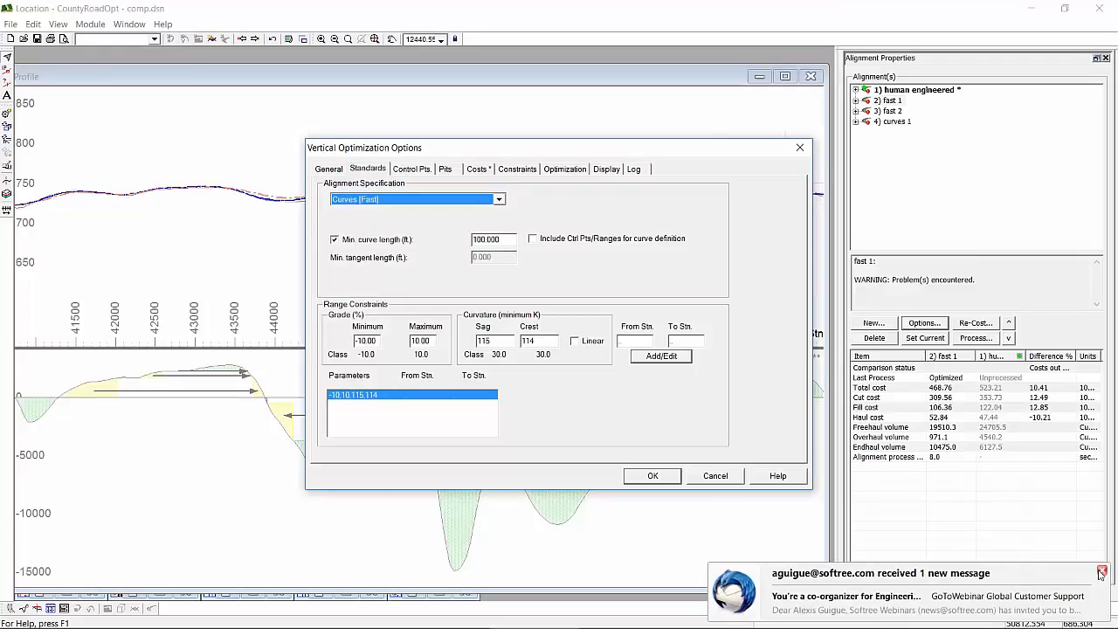
left_click(1102, 572)
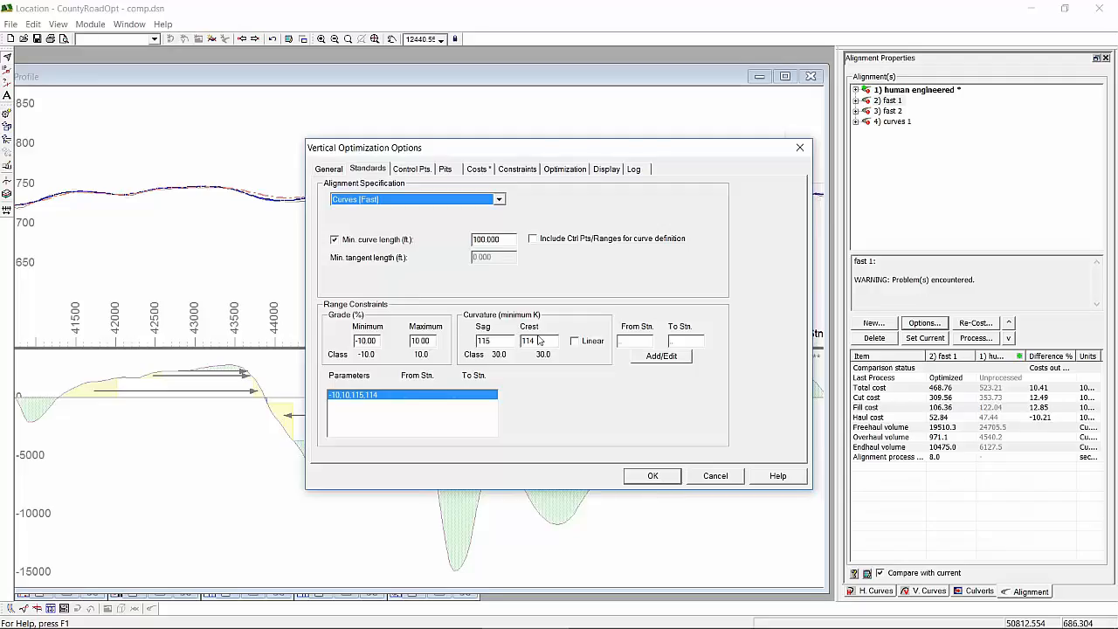
left_click(668, 478)
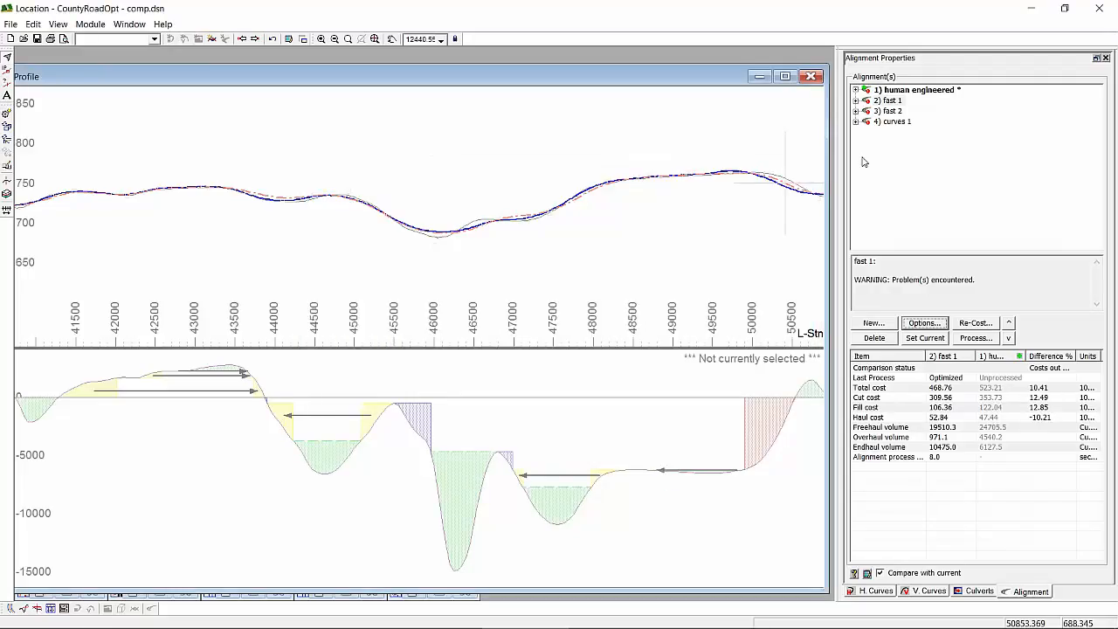
- Run the Optimize process on the fast 1 alignment and close the resulting optimization log
right_click(889, 101)
mouse_move(936, 210)
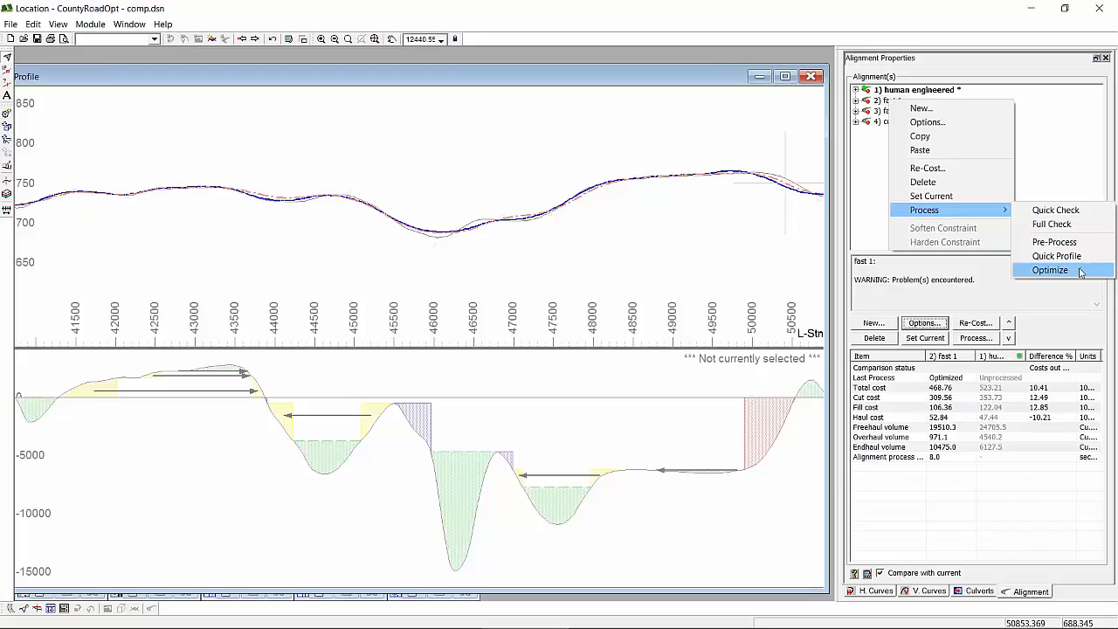
left_click(1050, 270)
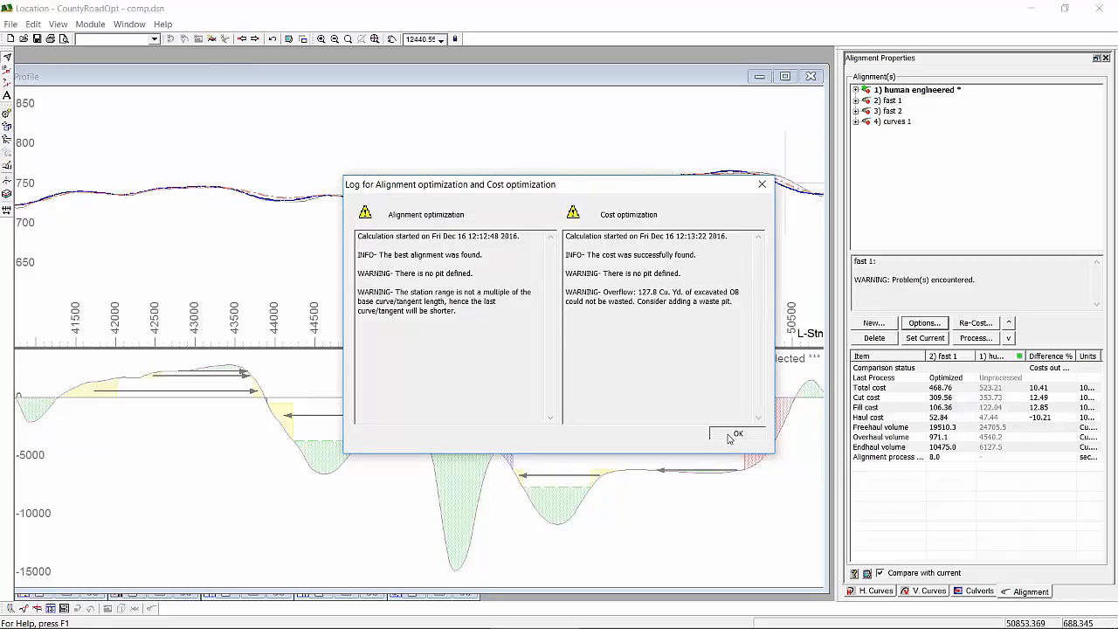
left_click(737, 434)
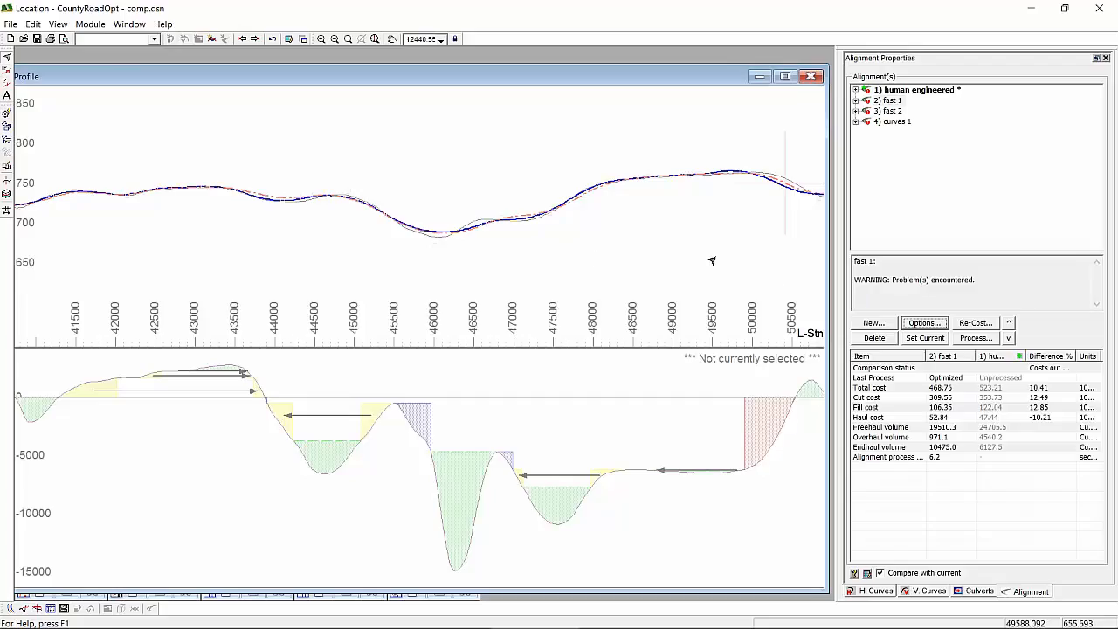
- Measure the gap between the human engineered and fast 1 profile lines near station 44000 with the Measure Tool
mouse_move(703, 255)
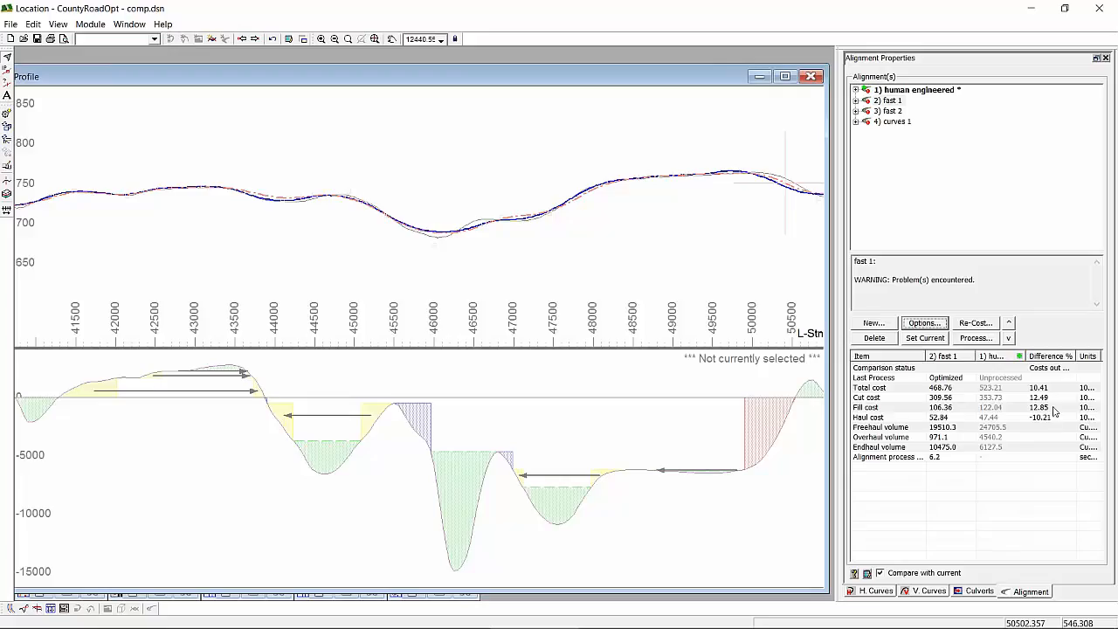
middle_click_drag(130, 228, 270, 248)
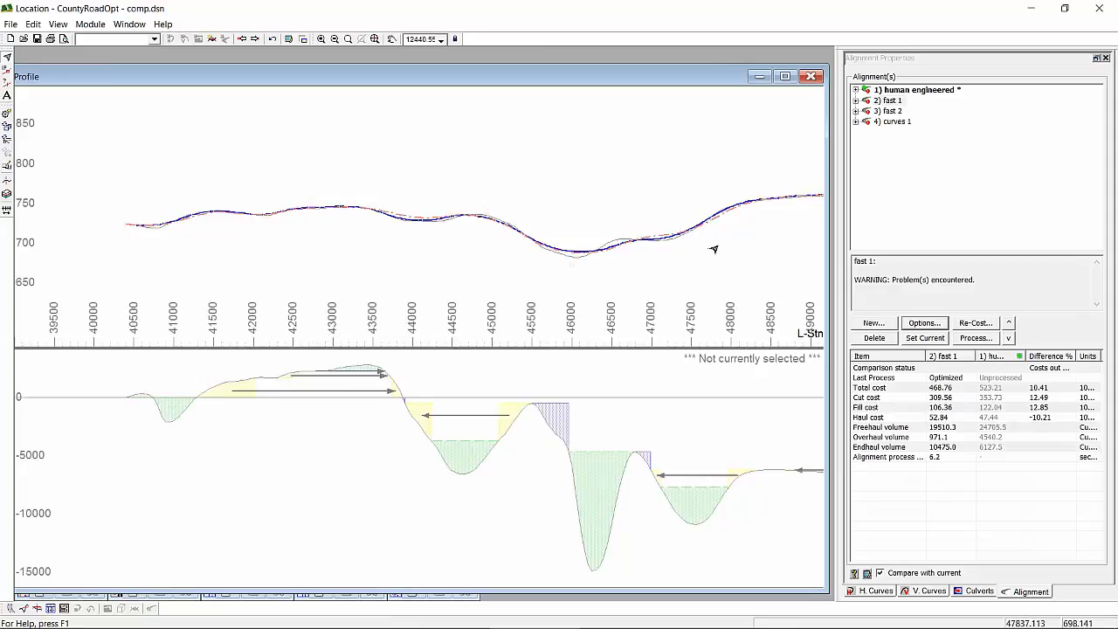
mouse_move(718, 248)
middle_click_drag(669, 253, 461, 264)
scroll(460, 264, "up", 1)
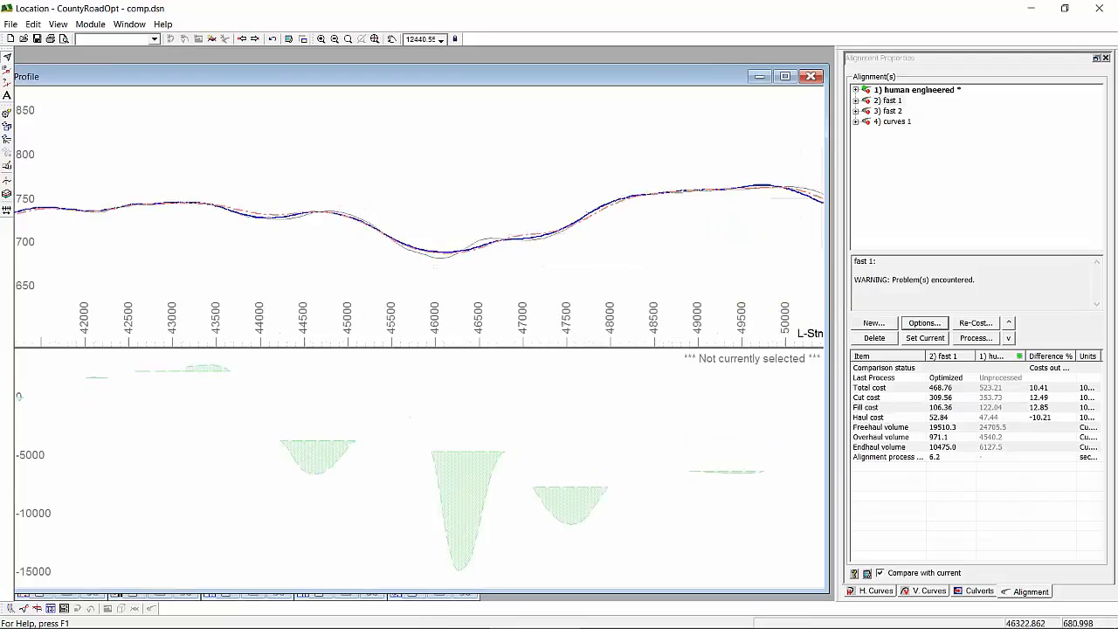
scroll(453, 263, "up", 6)
middle_click_drag(112, 236, 447, 287)
scroll(449, 287, "up", 1)
scroll(392, 230, "up", 2)
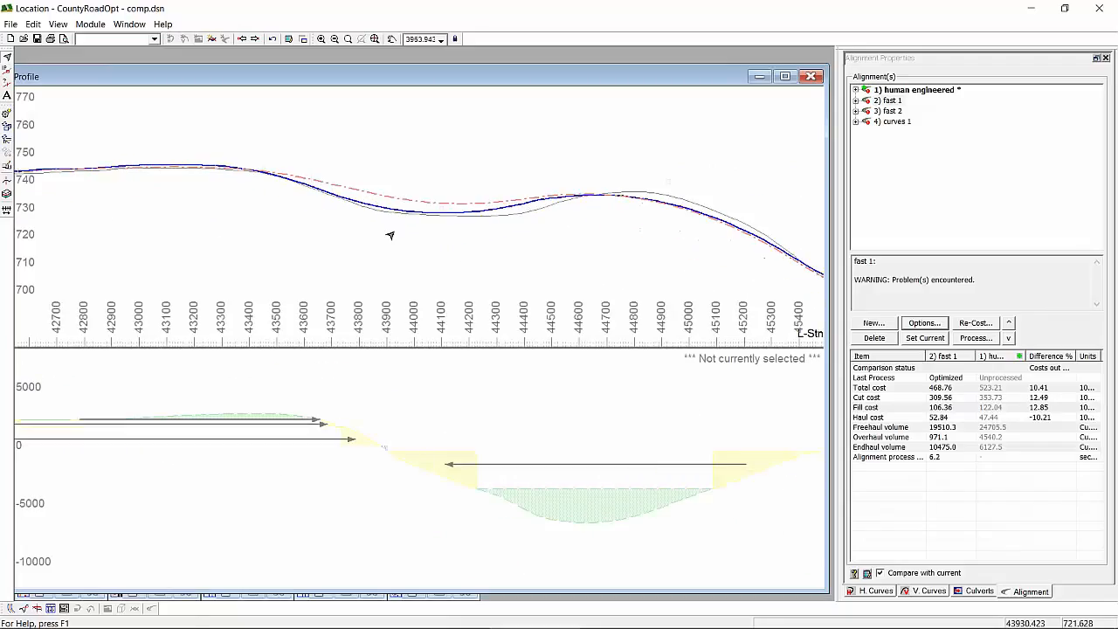
right_click(462, 248)
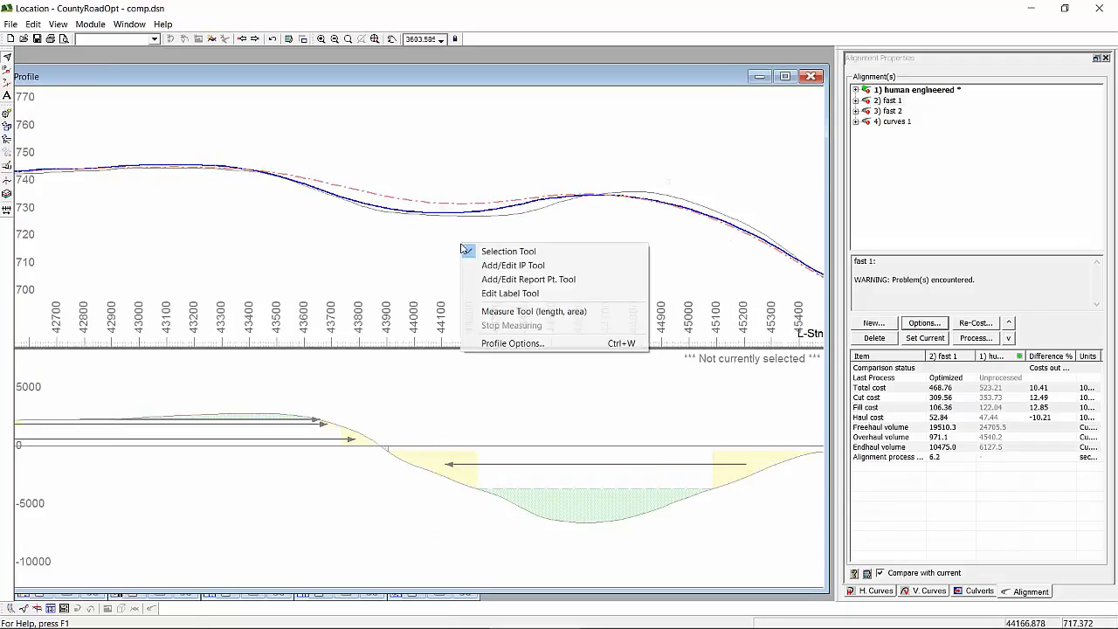
left_click(510, 312)
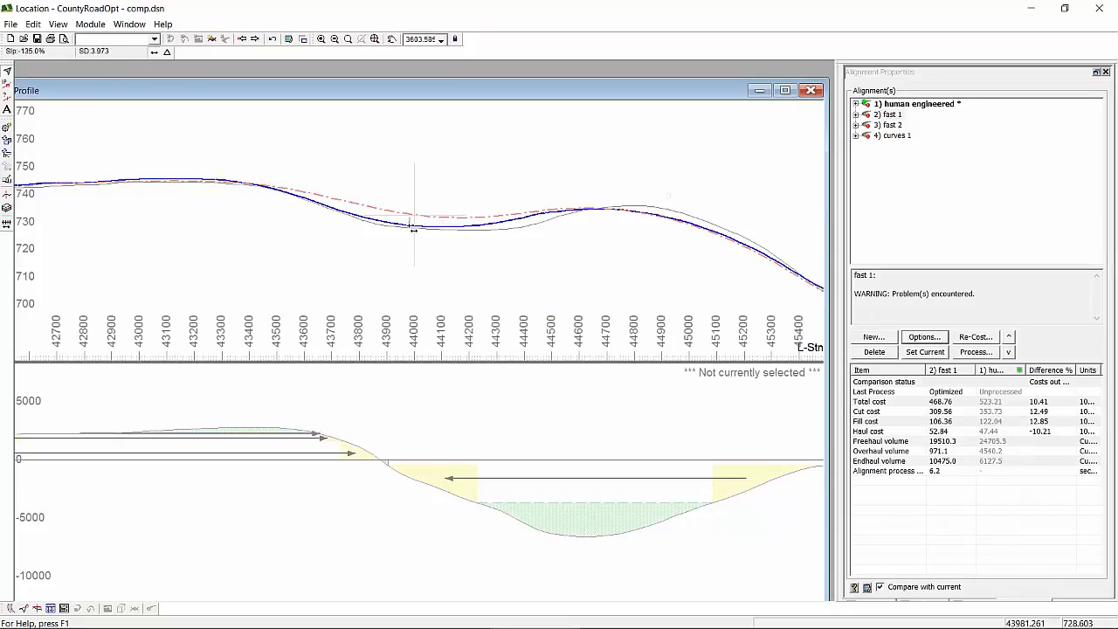
mouse_move(410, 224)
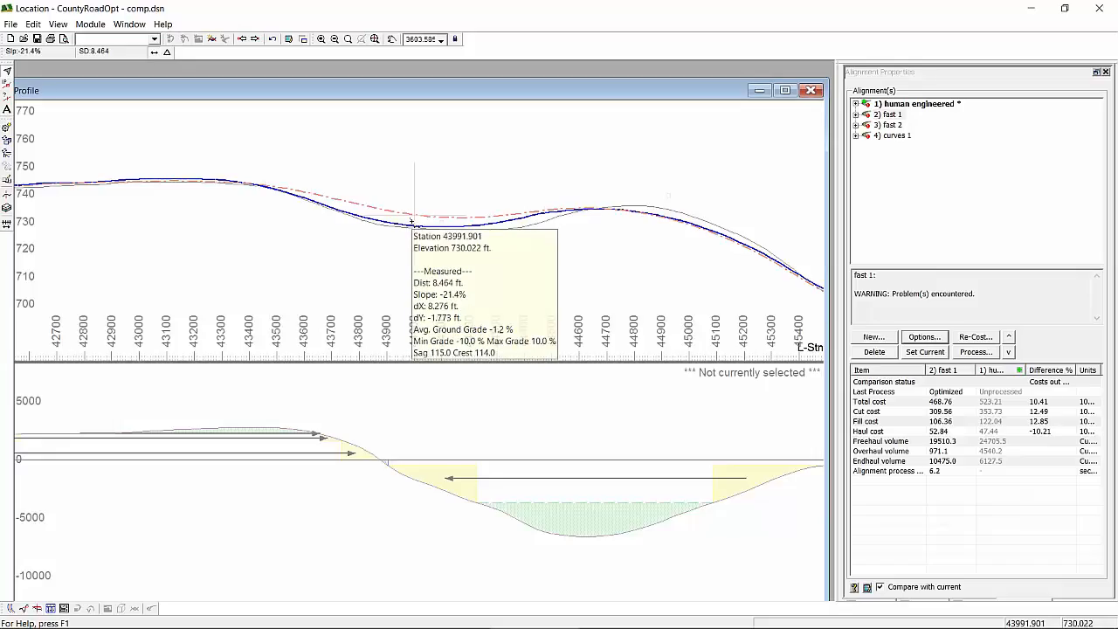
key("Escape")
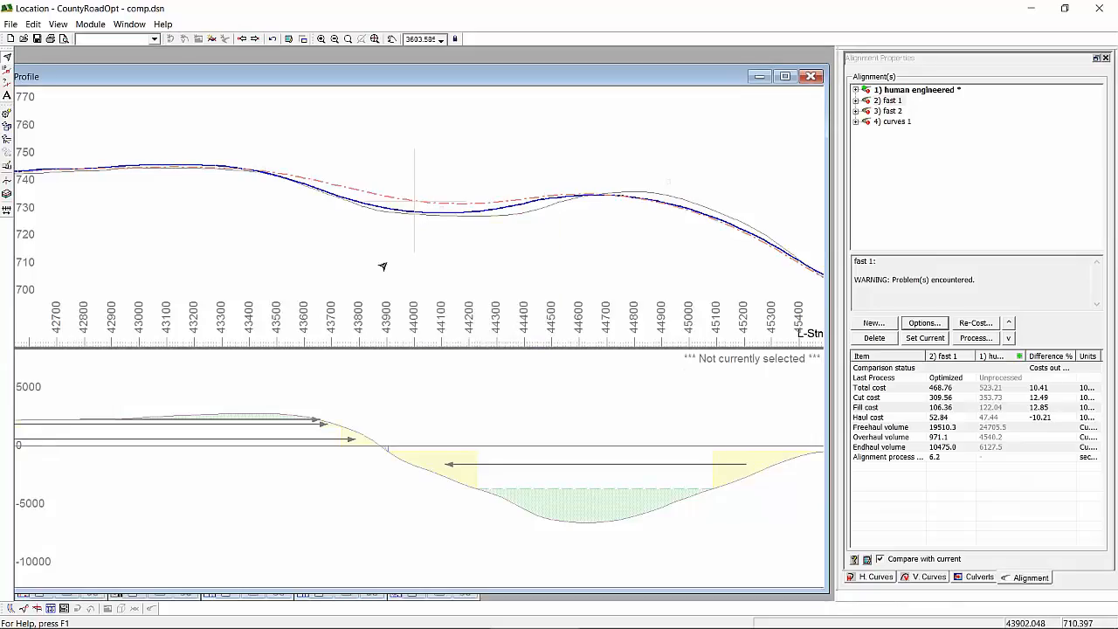
- Compare the fast 1 profile with the human engineered profile from station 44000 to the end of the road past station 51000
scroll(385, 264, "down", 2)
scroll(320, 242, "down", 1)
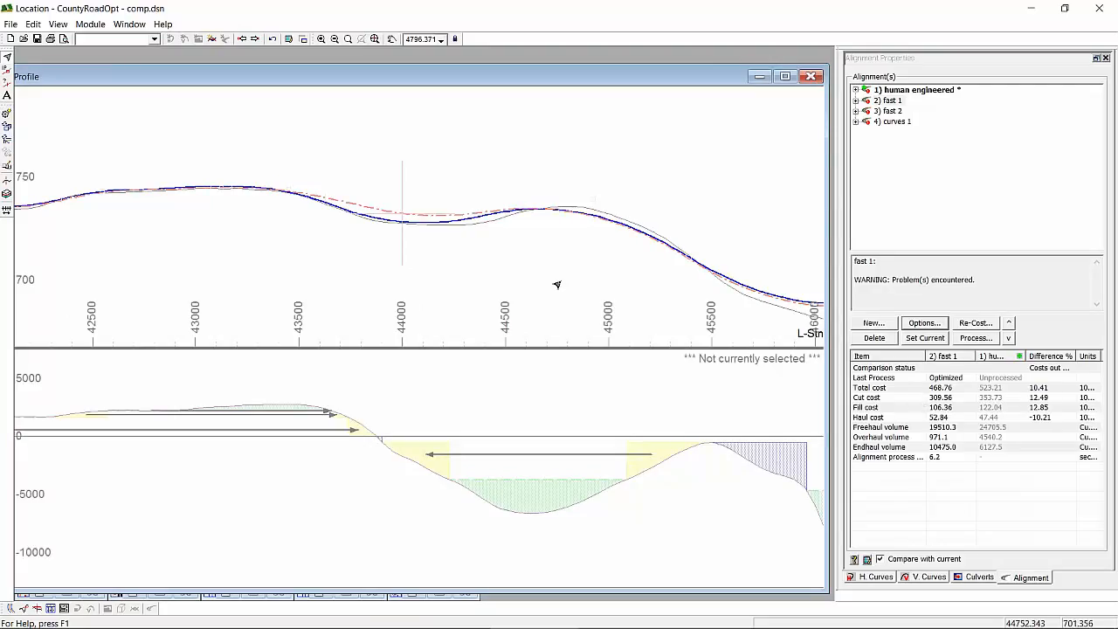
scroll(606, 265, "down", 4)
middle_click_drag(639, 236, 362, 243)
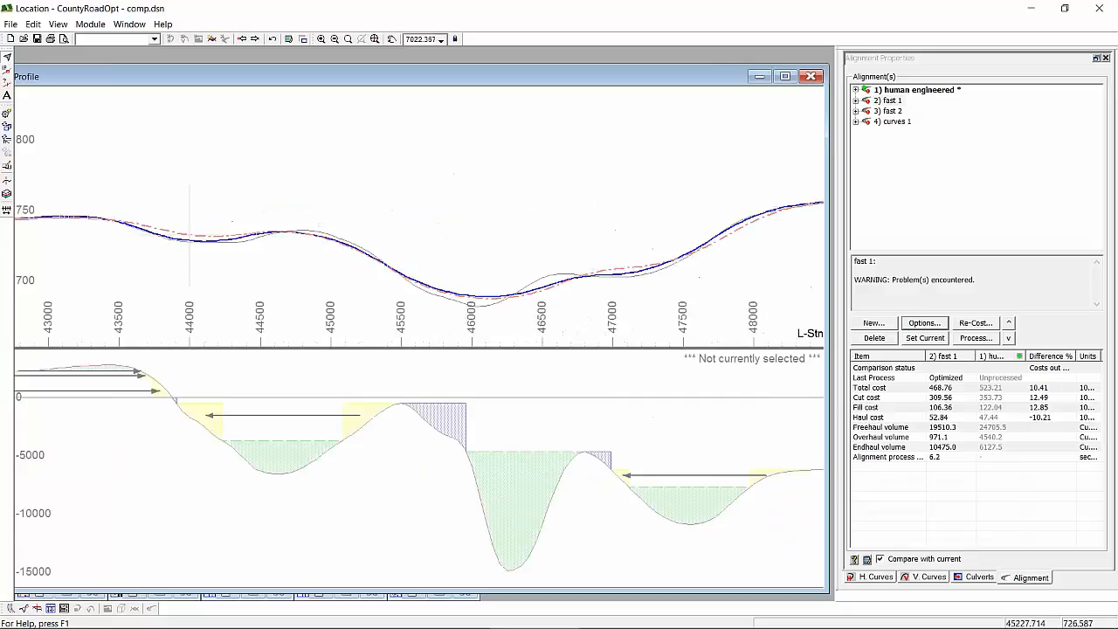
scroll(370, 232, "down", 1)
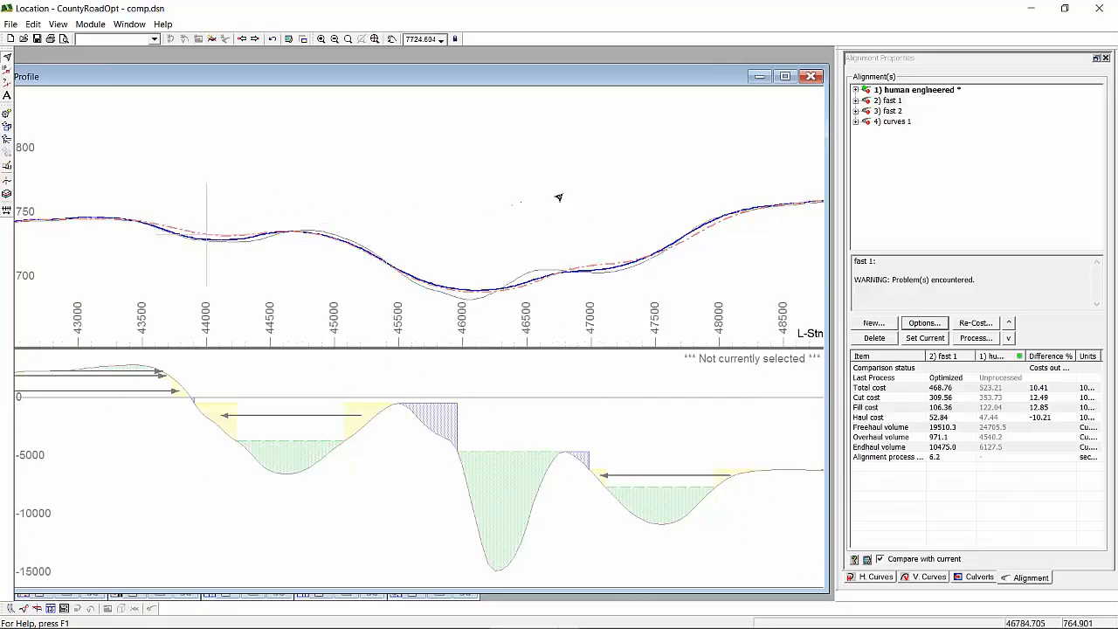
scroll(556, 194, "down", 2)
mouse_move(554, 194)
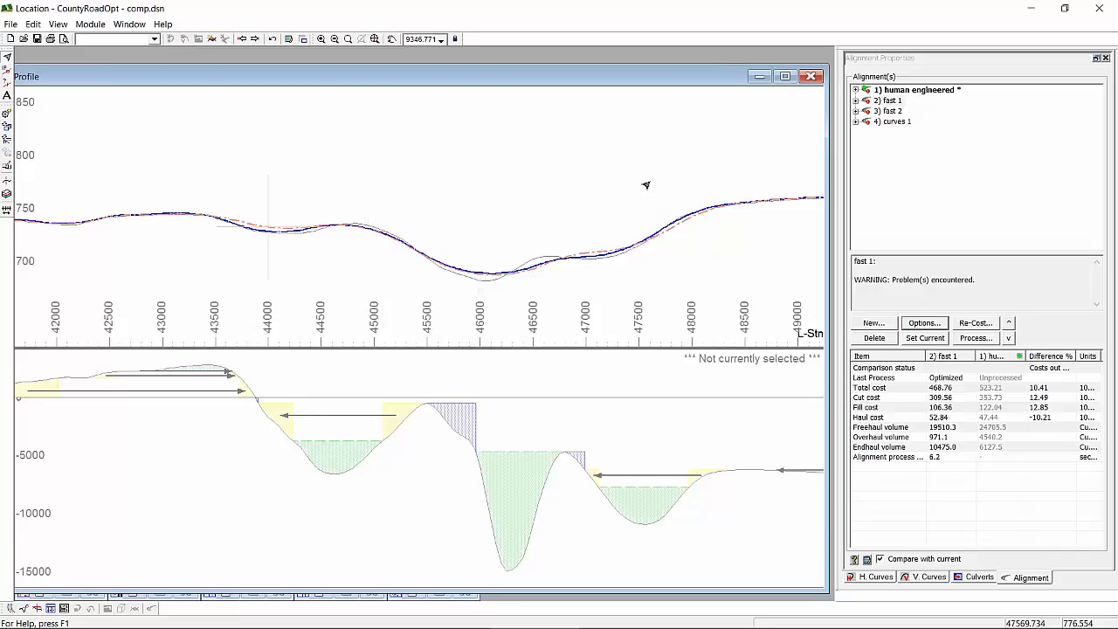
middle_click_drag(658, 174, 347, 169)
scroll(348, 169, "down", 3)
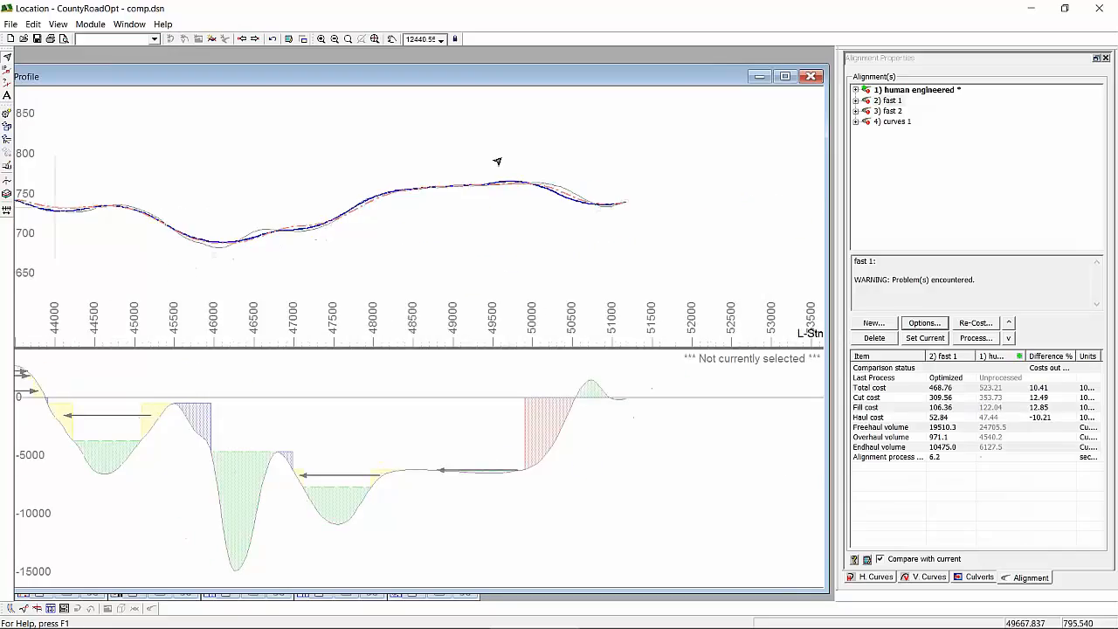
scroll(561, 171, "up", 2)
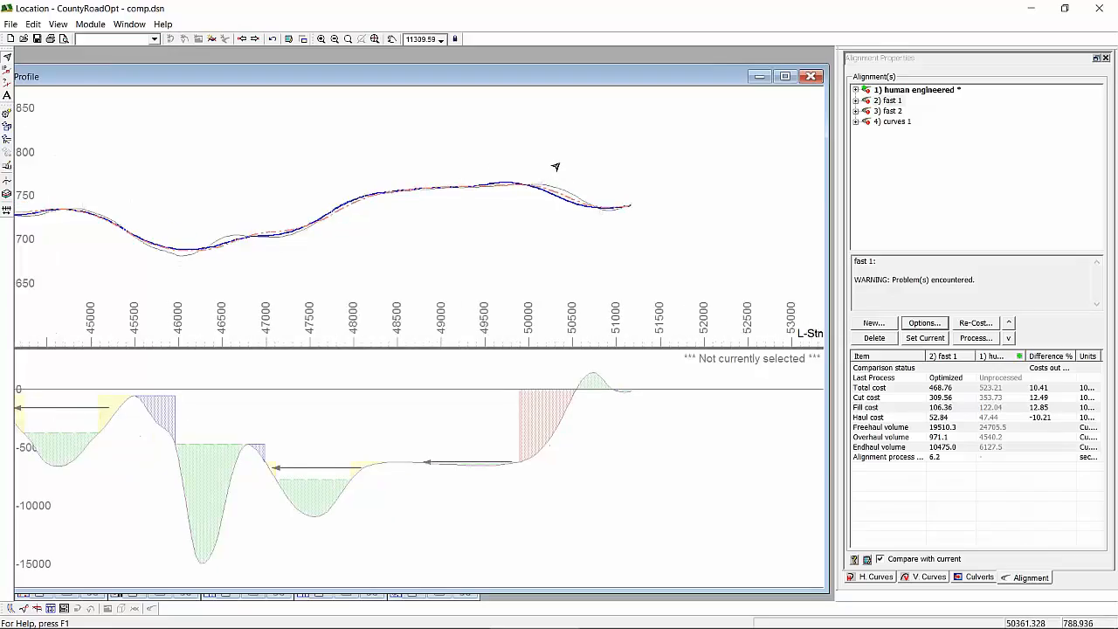
mouse_move(555, 166)
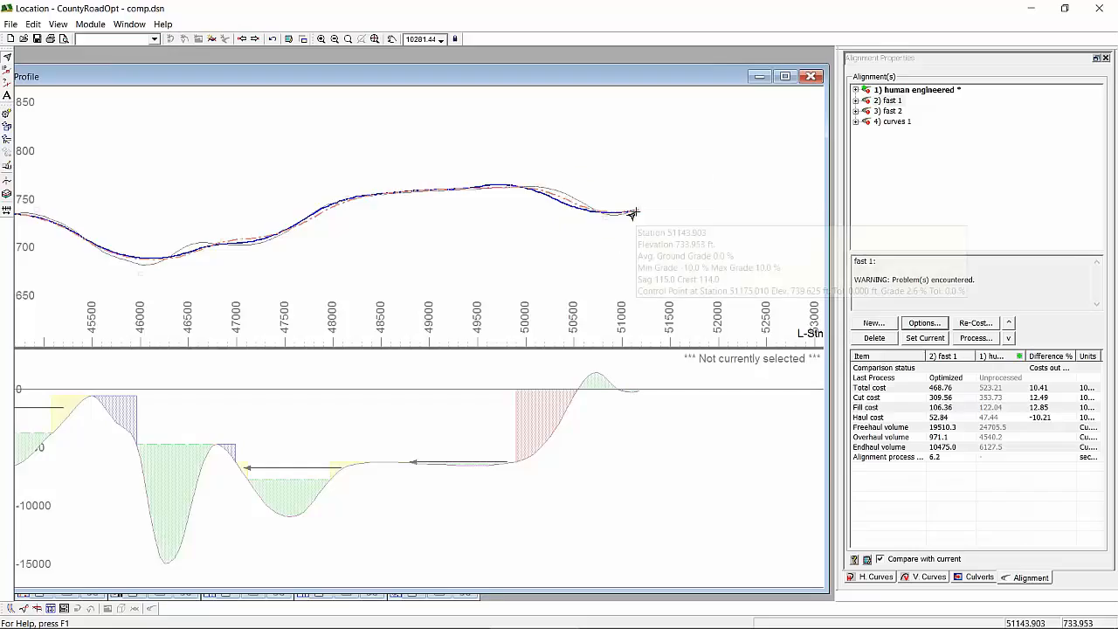
mouse_move(760, 200)
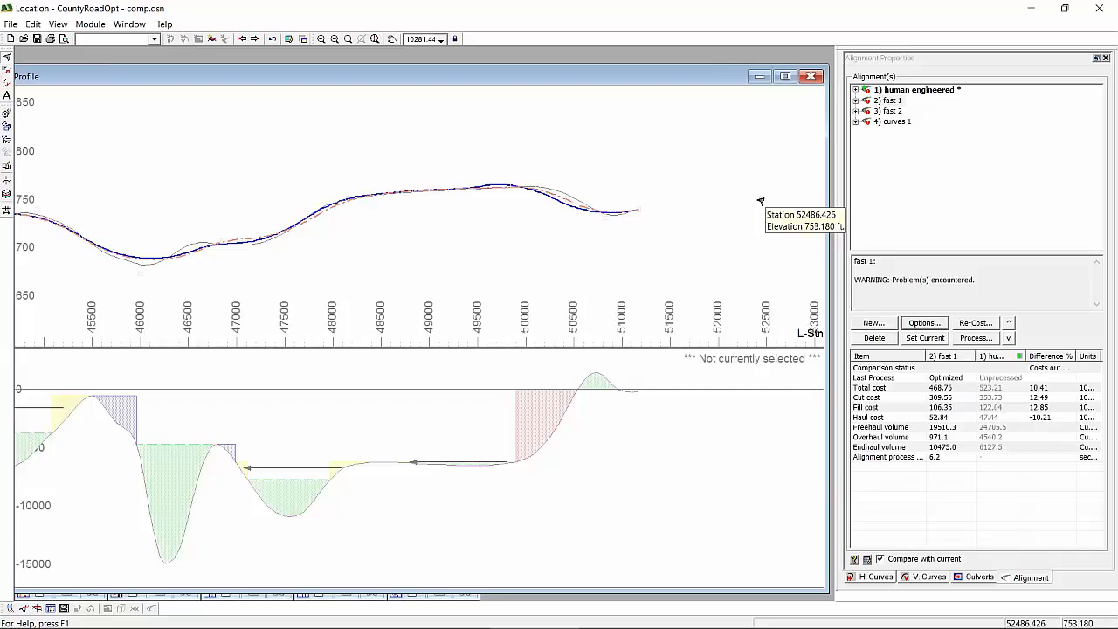
scroll(644, 219, "up", 2)
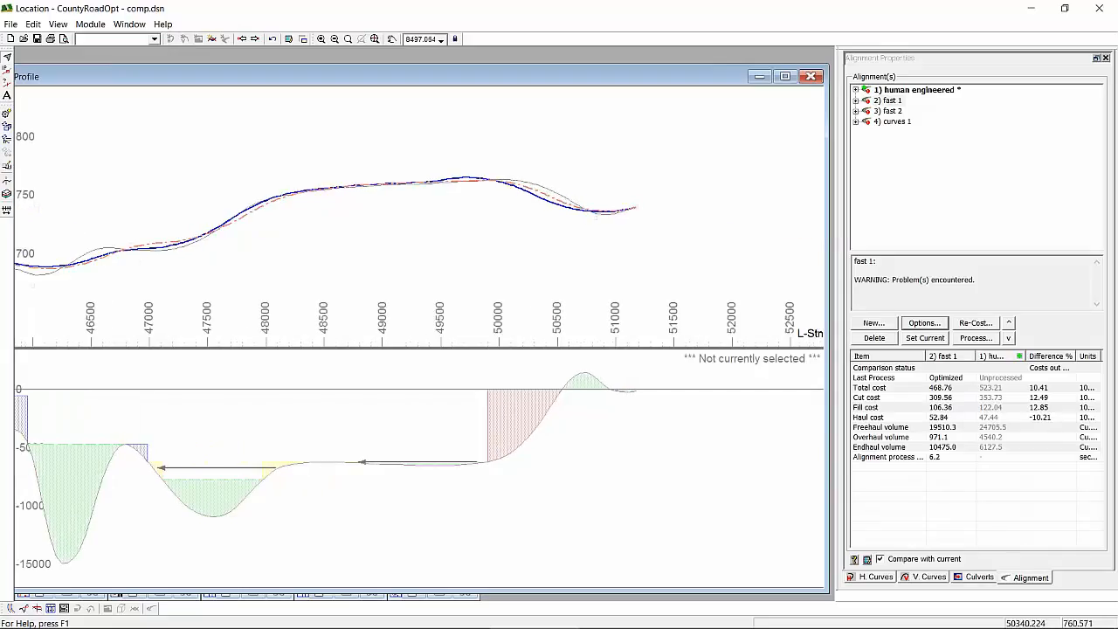
mouse_move(636, 221)
- Select the fast 2 alignment and inspect the Standards settings in its vertical optimization options
mouse_move(630, 214)
mouse_move(506, 232)
left_click(886, 111)
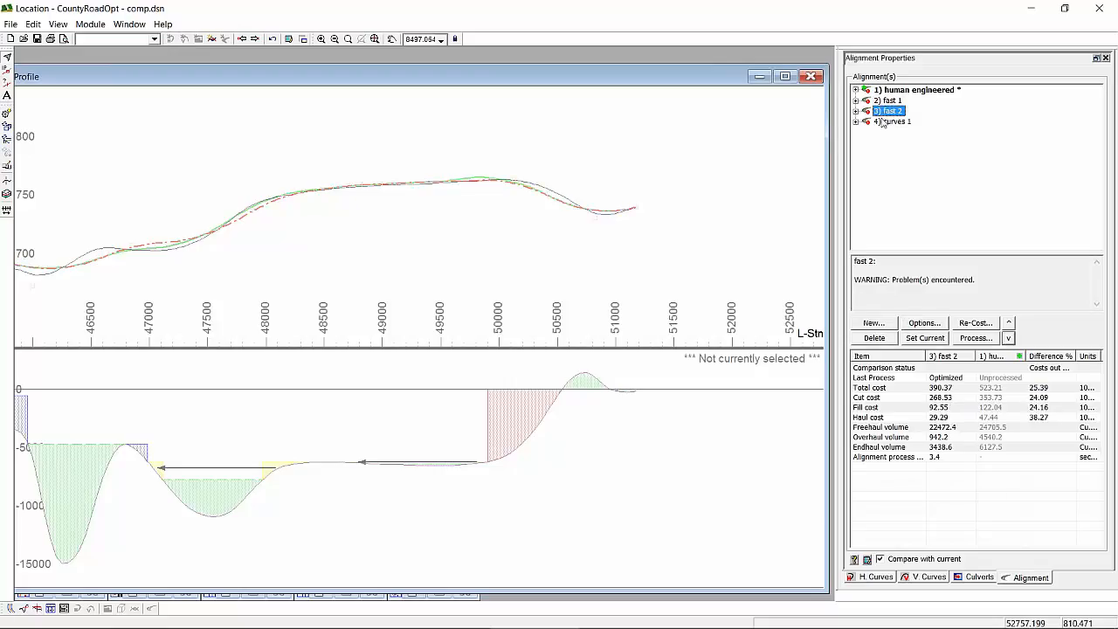
left_click(926, 323)
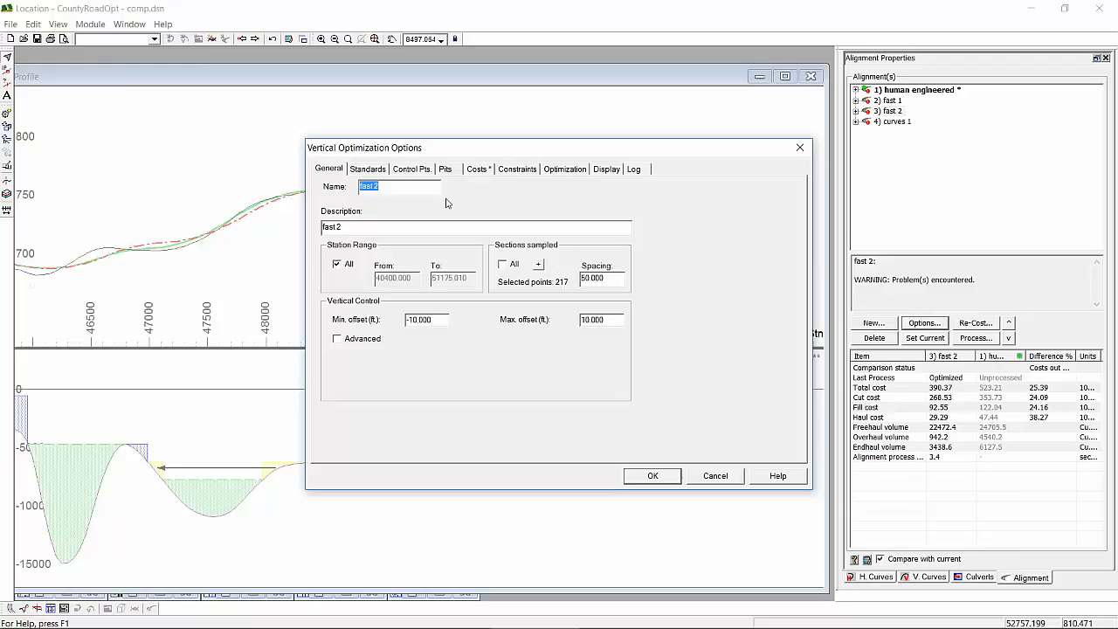
left_click(385, 170)
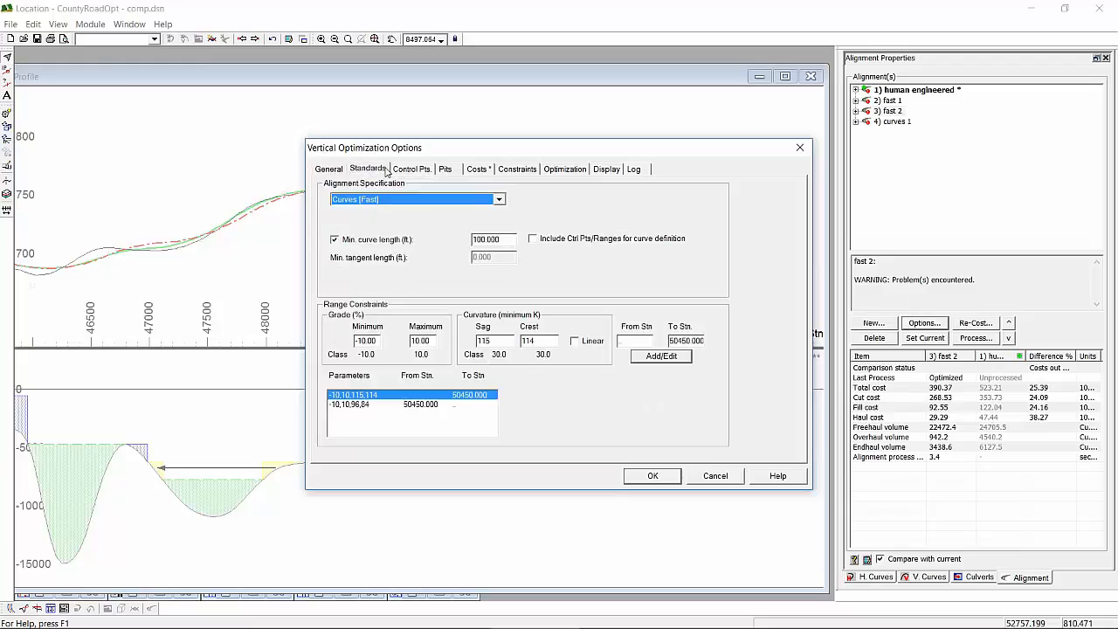
- Inspect the fast 2 range constraint that starts at station 50450 and close the vertical optimization options
left_click(418, 407)
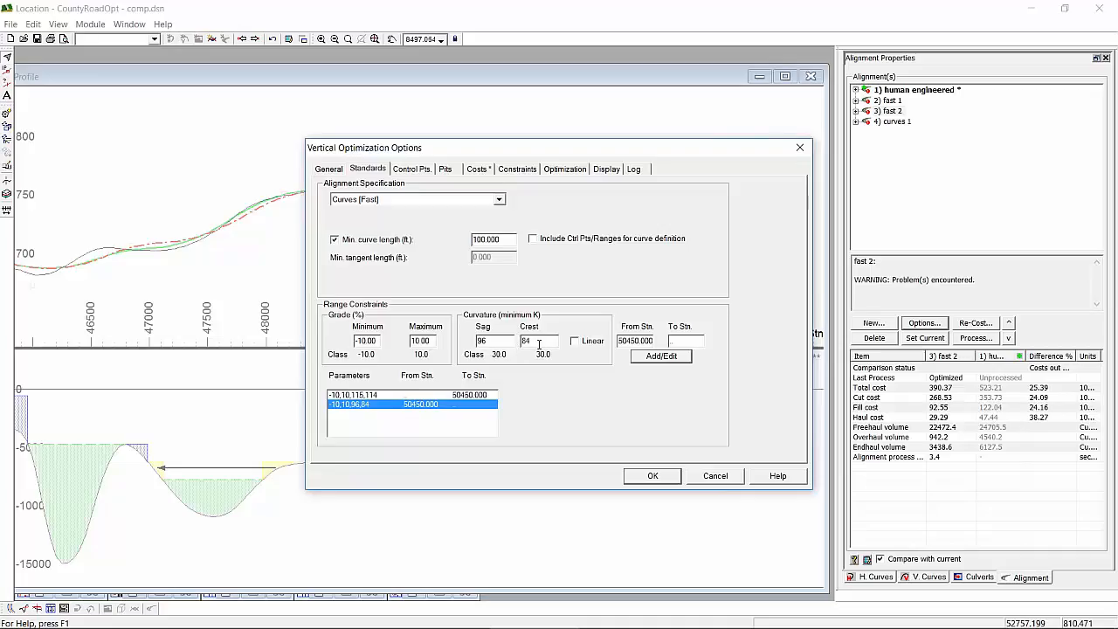
left_click(653, 475)
mouse_move(502, 289)
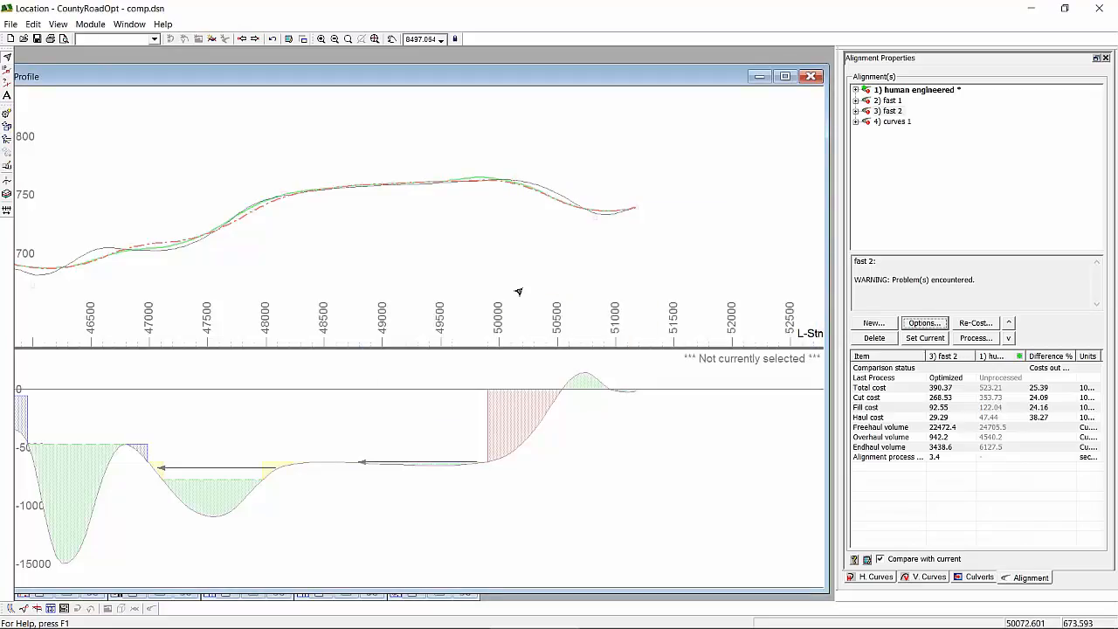
- Run the Optimize process on the fast 2 alignment and close the resulting optimization log
mouse_move(647, 293)
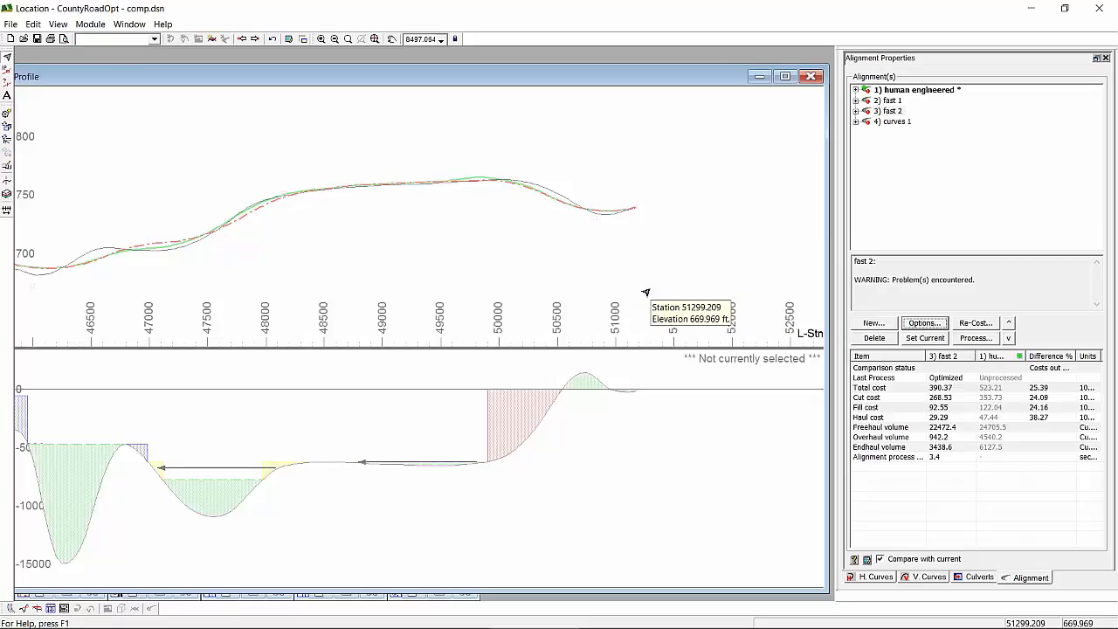
right_click(891, 110)
mouse_move(929, 219)
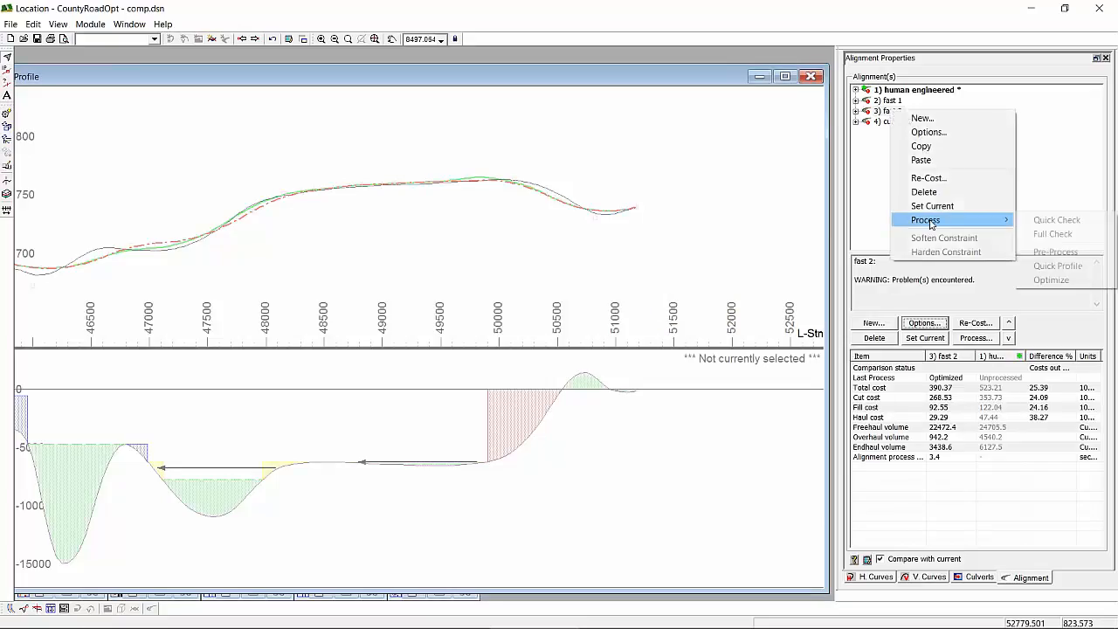
left_click(1052, 281)
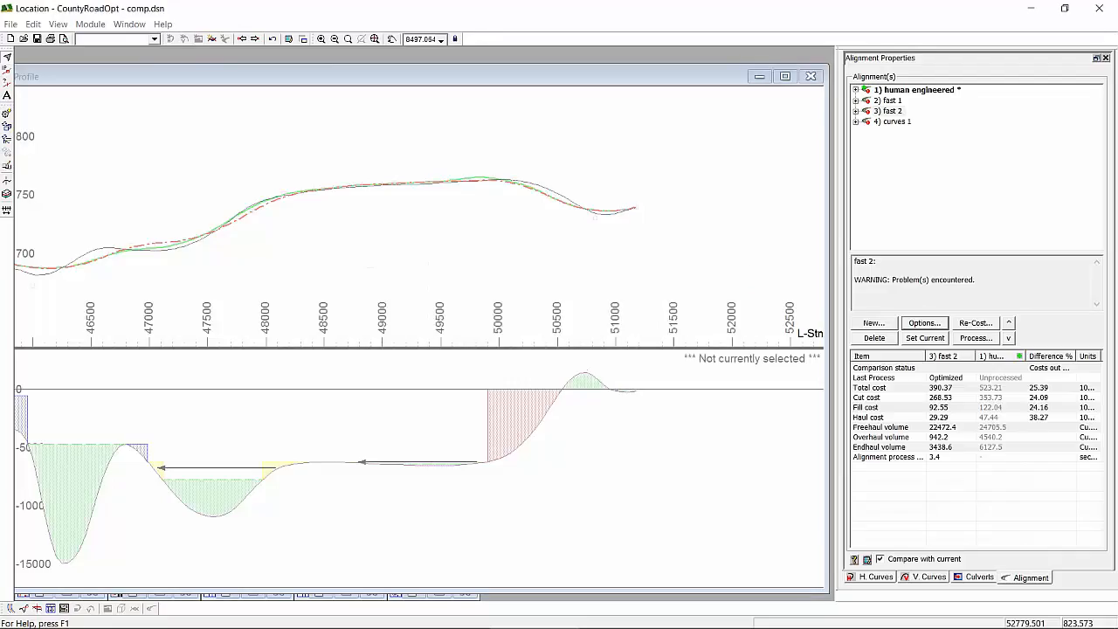
left_click(737, 433)
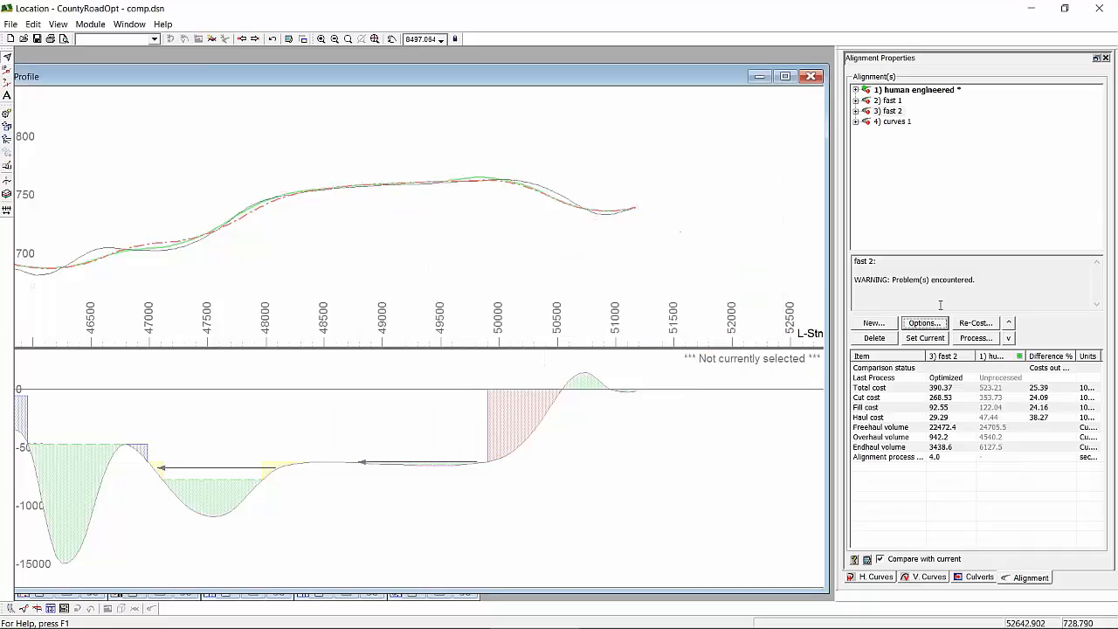
- Set the fast 1 alignment to display always in its vertical optimization options
scroll(626, 254, "up", 3)
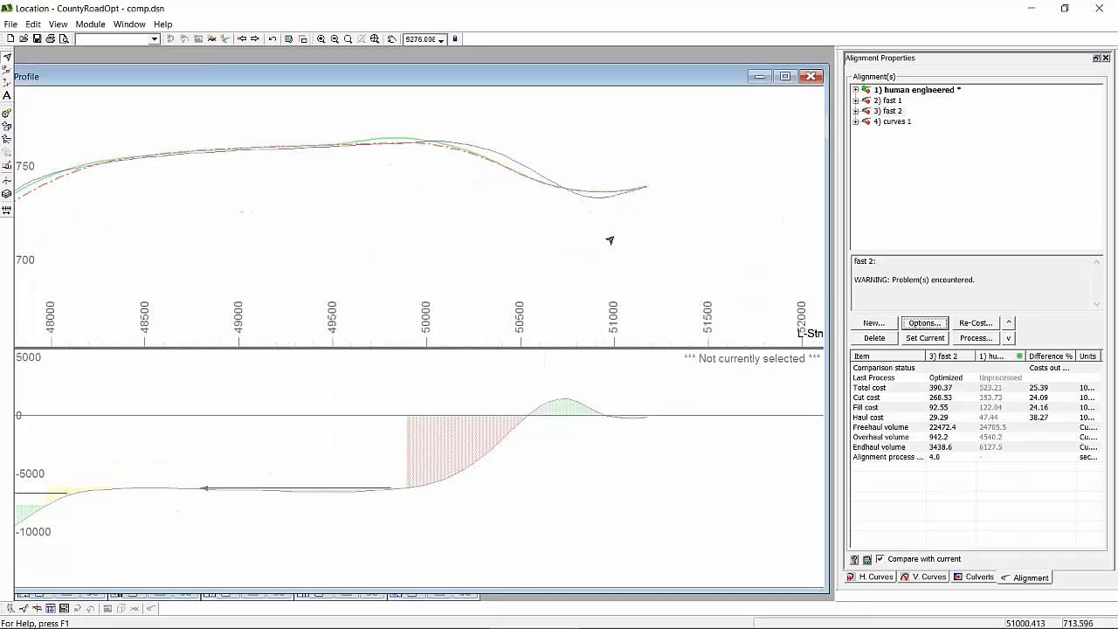
middle_click_drag(599, 235, 540, 295)
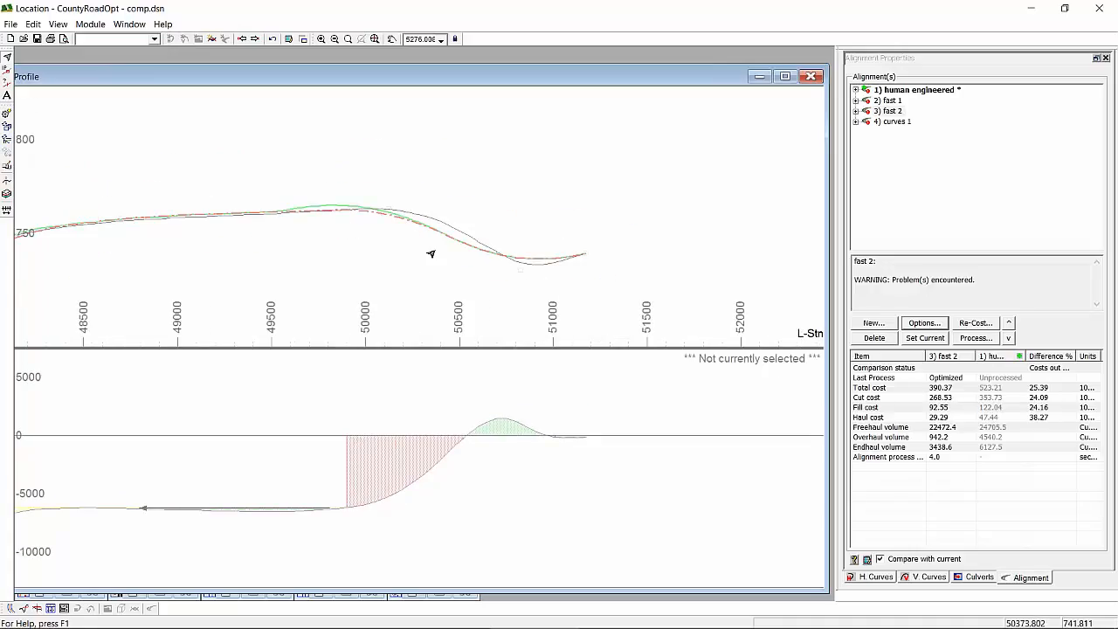
scroll(429, 250, "up", 1)
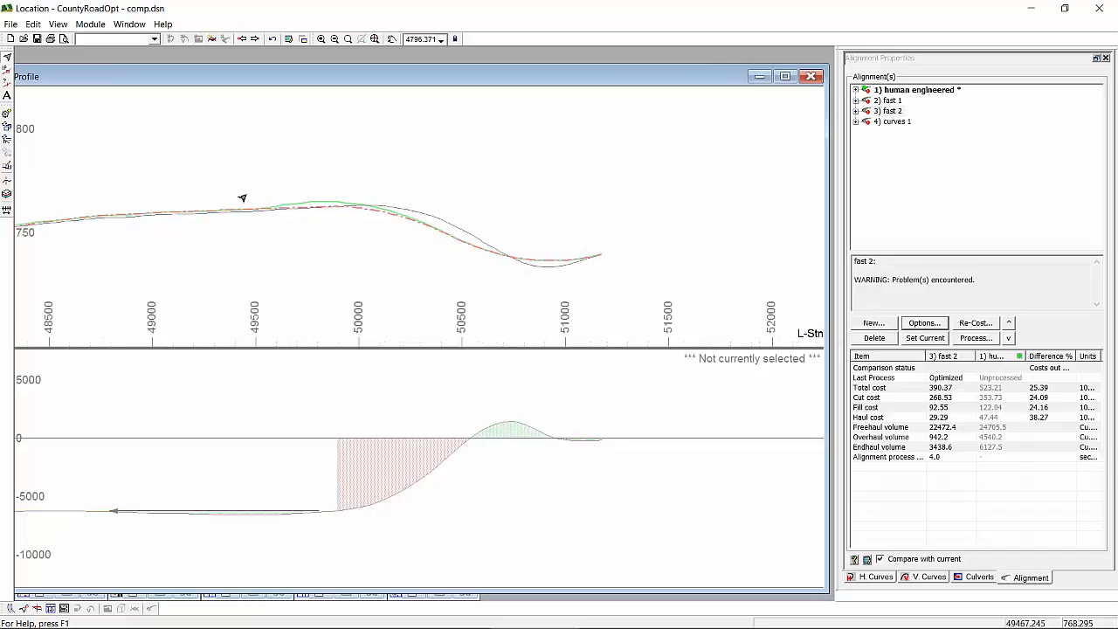
left_click(892, 101)
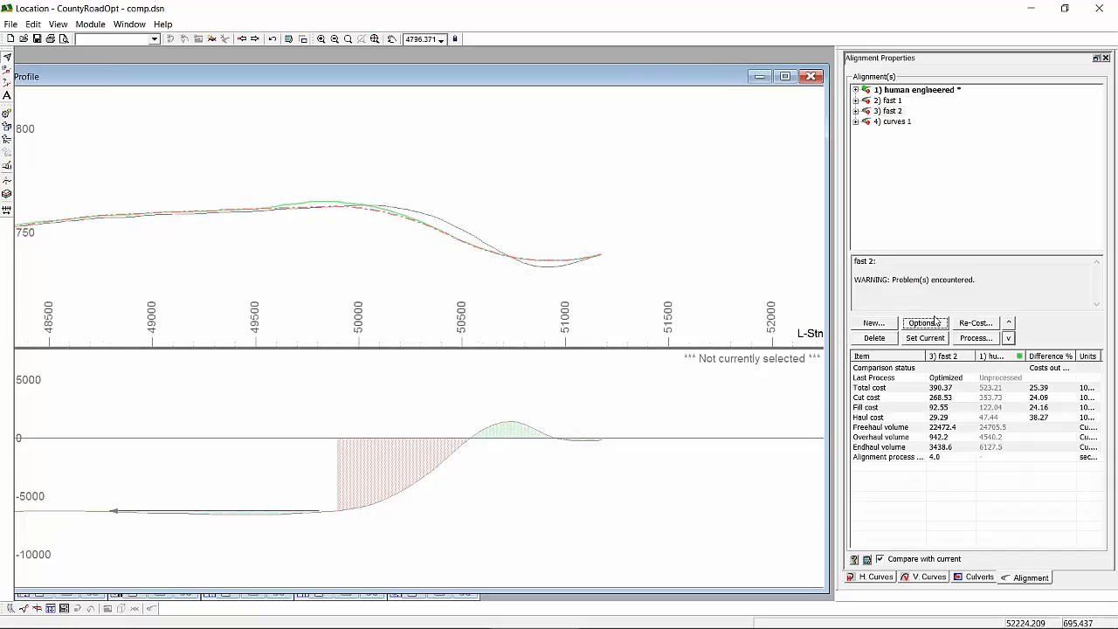
left_click(890, 100)
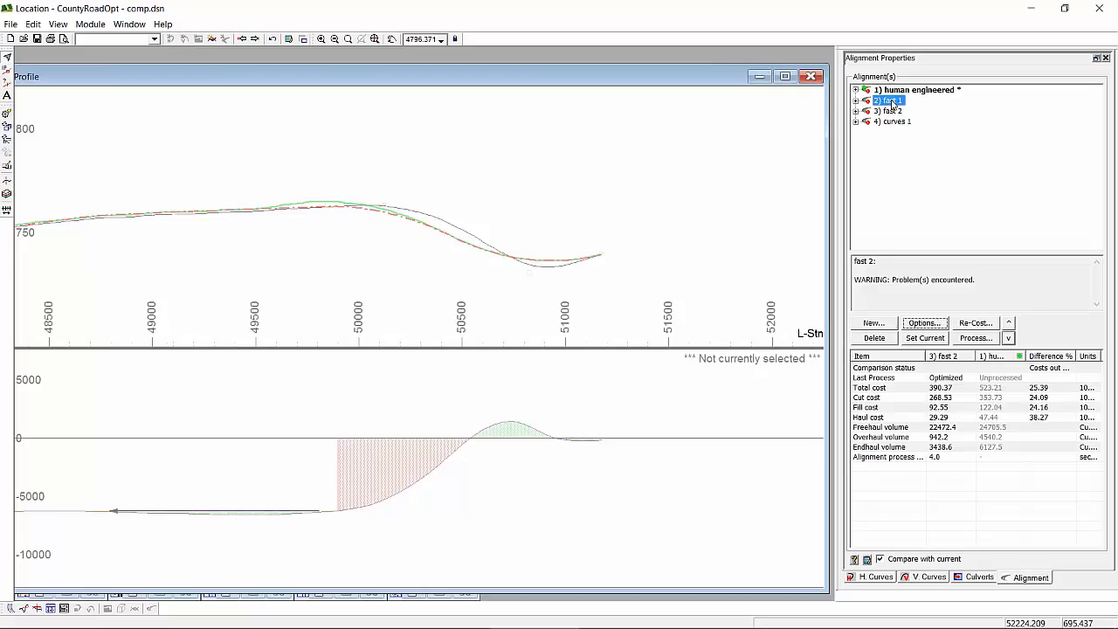
left_click(925, 323)
left_click(603, 170)
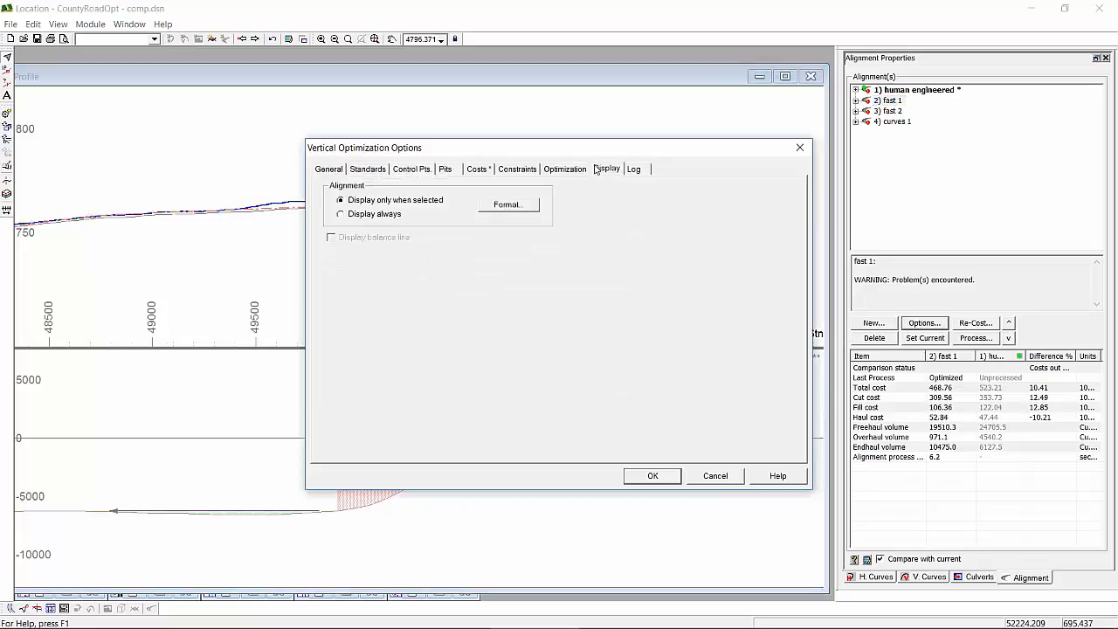
left_click(386, 215)
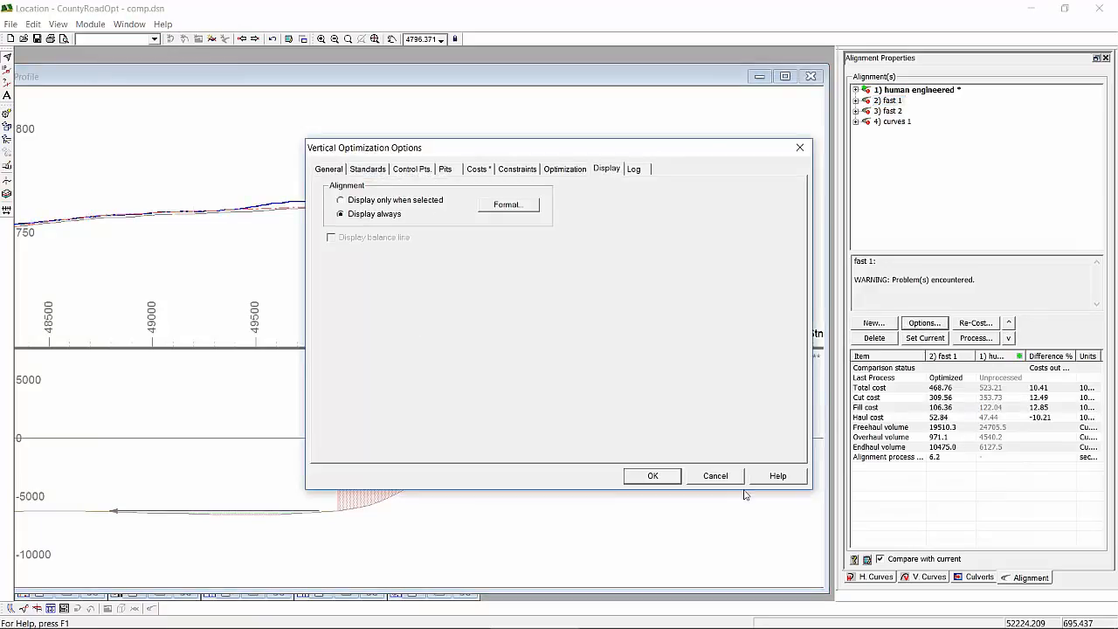
left_click(664, 477)
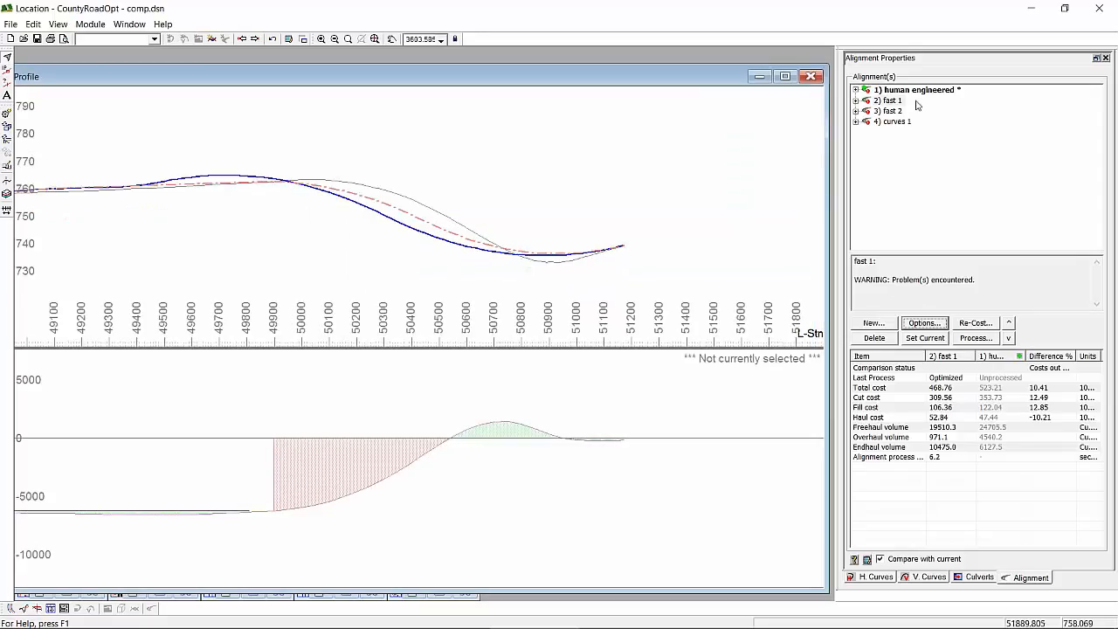
- Compare the fast 2 profile and costs with those of fast 1 from about station 49100 to the end of the road
left_click(891, 111)
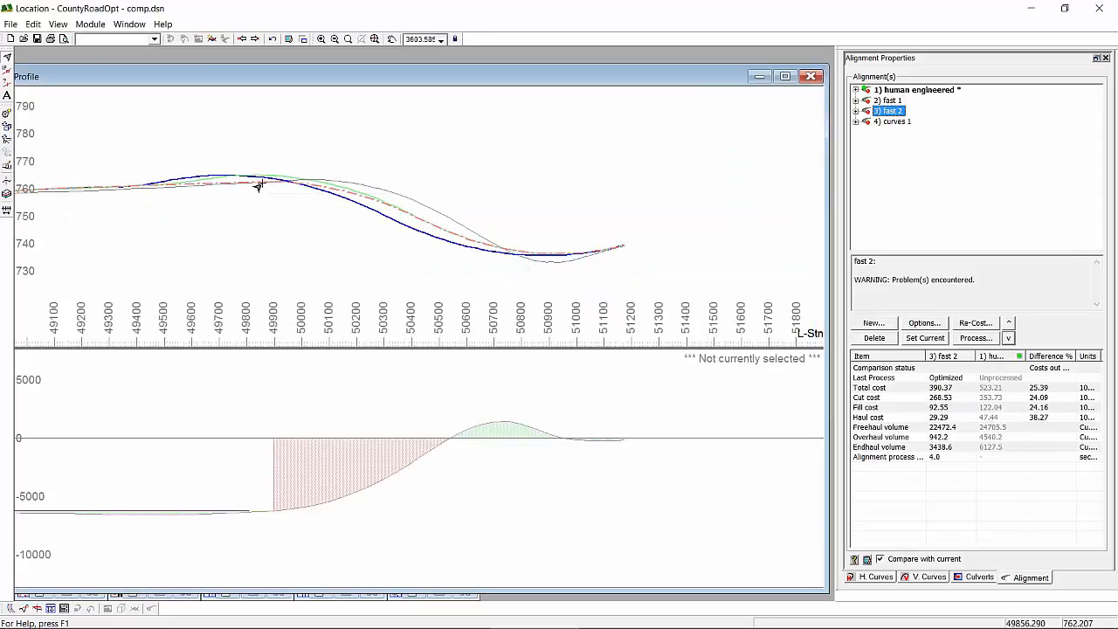
mouse_move(259, 186)
mouse_move(303, 201)
mouse_move(585, 242)
left_click(888, 101)
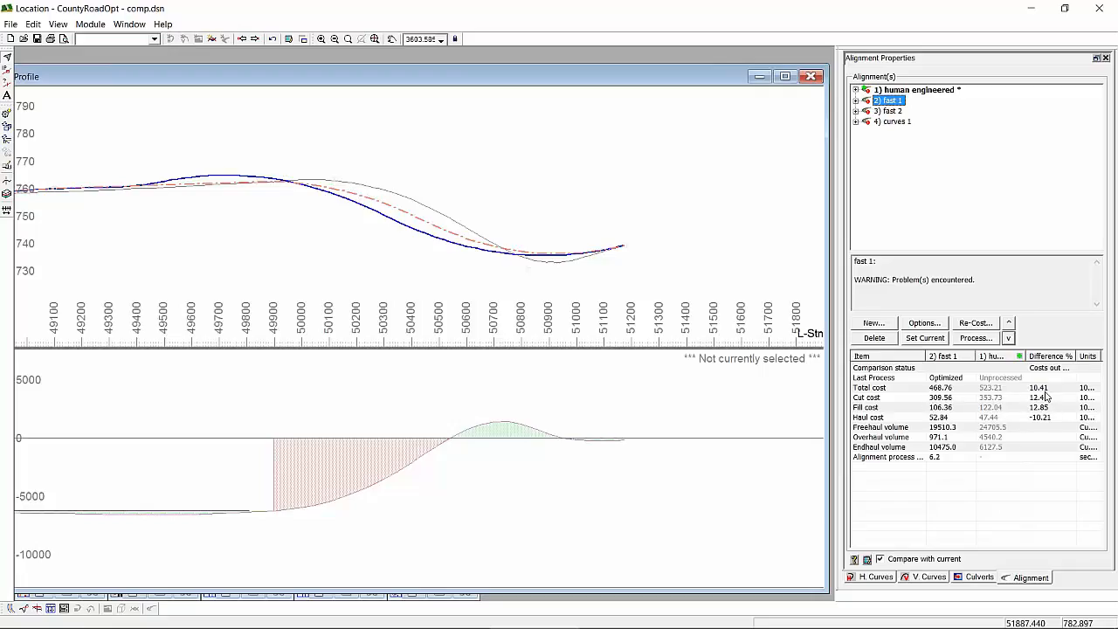
left_click(891, 112)
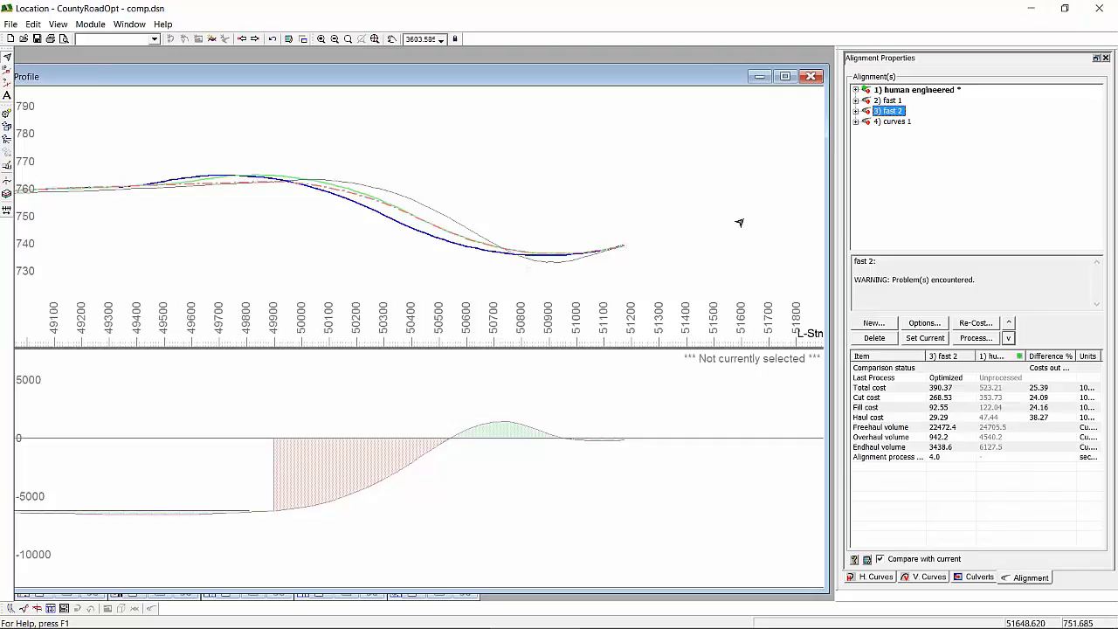
mouse_move(647, 263)
mouse_move(605, 254)
scroll(360, 236, "down", 1)
mouse_move(182, 212)
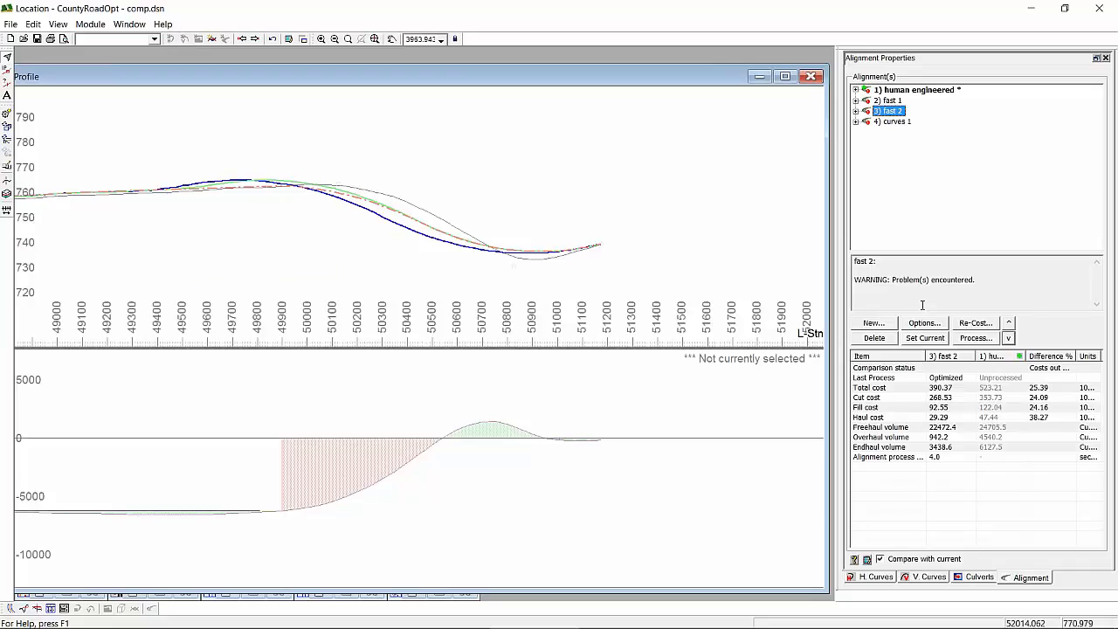
- Review the alignment specification, minimum curve length and range constraints in the fast 2 standards, then close the options
left_click(920, 325)
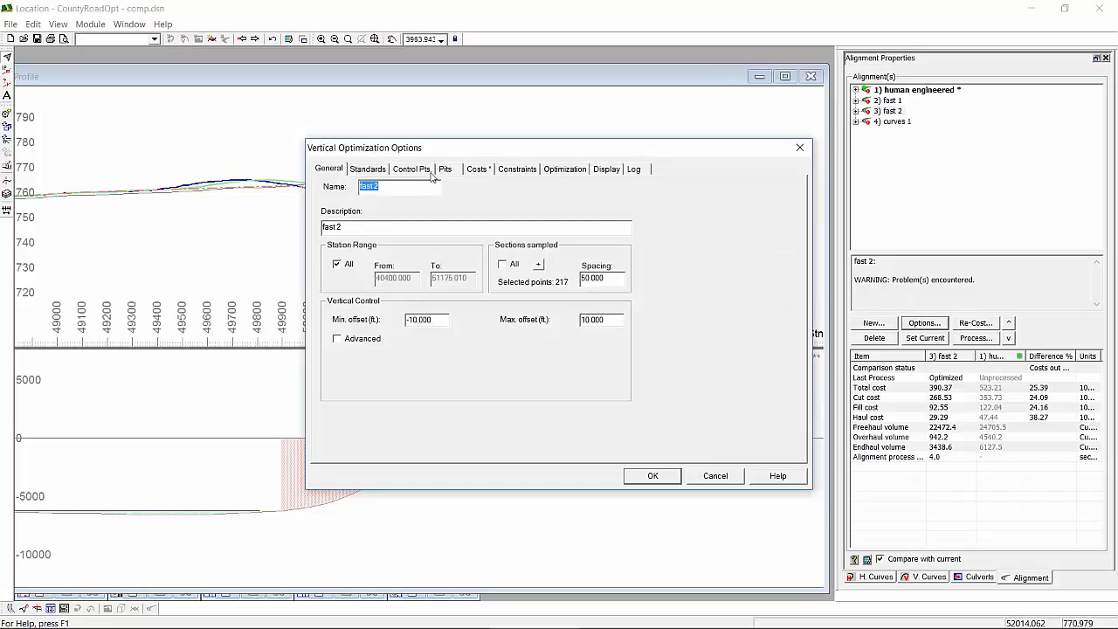
left_click(378, 171)
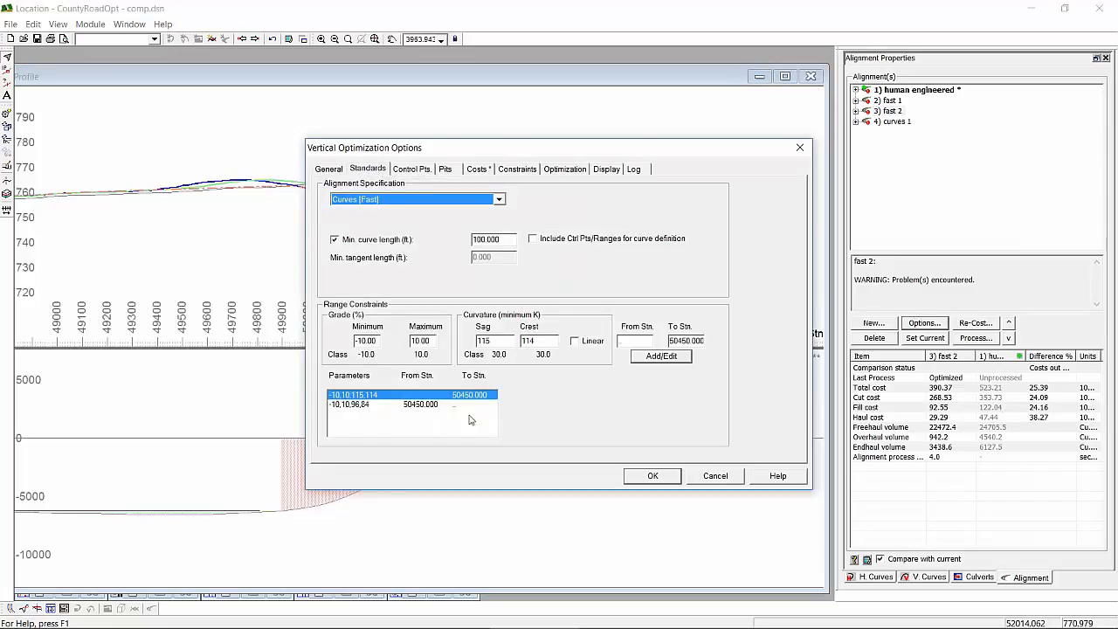
left_click(654, 476)
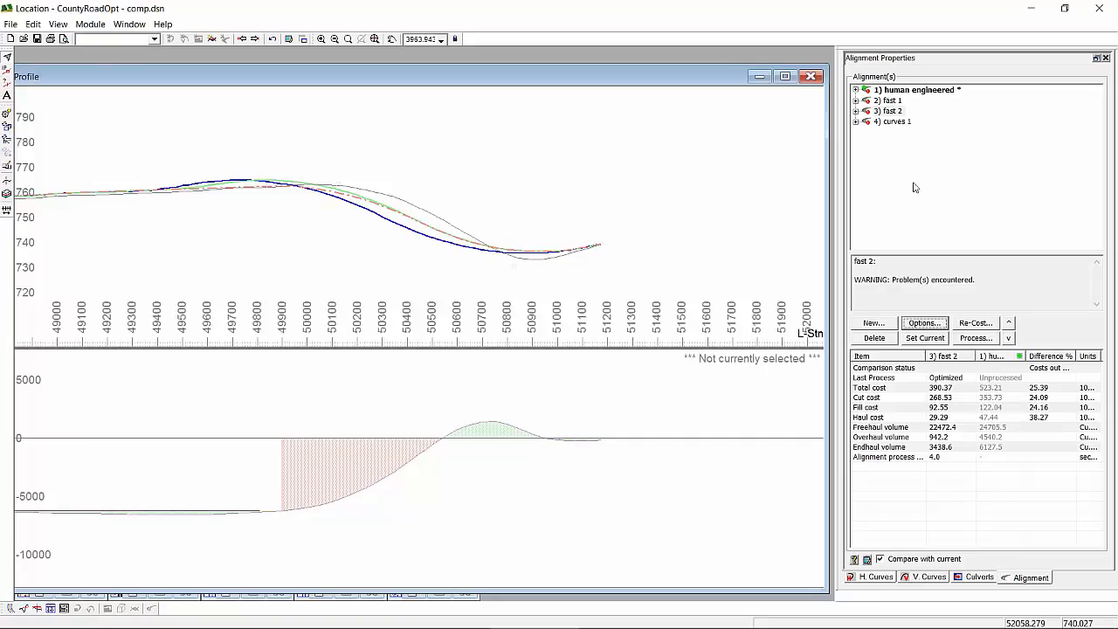
left_click(940, 325)
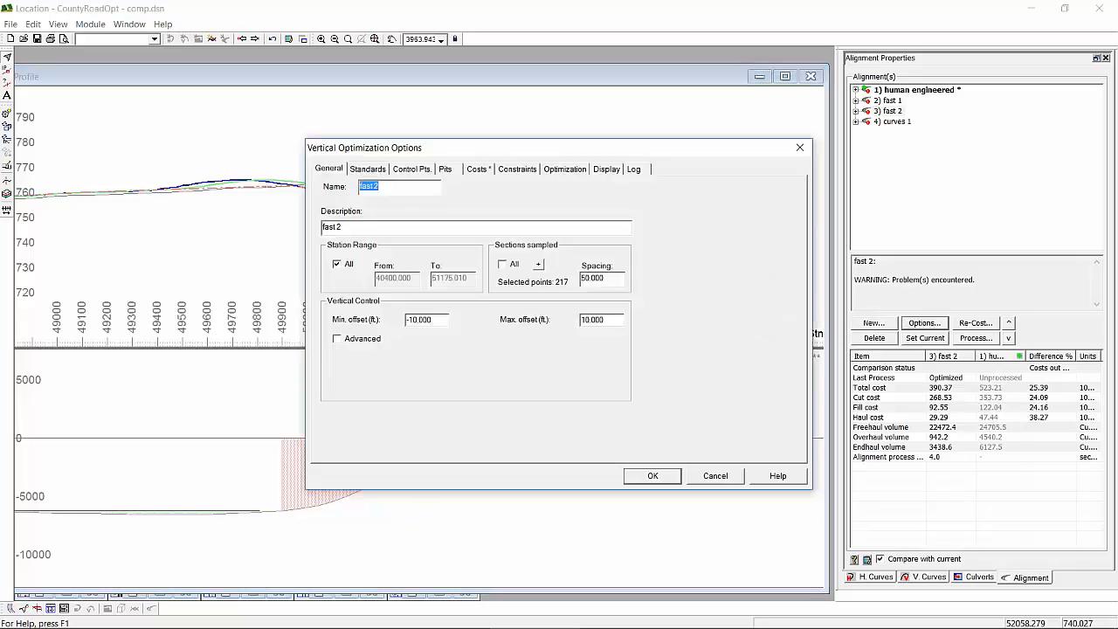
left_click(370, 170)
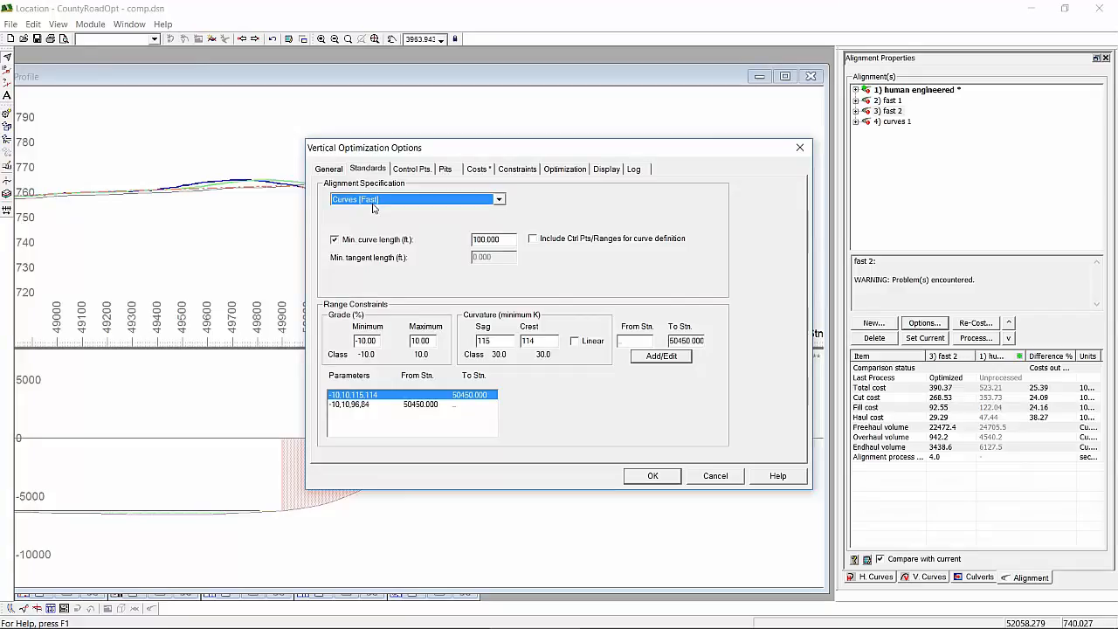
left_click(808, 150)
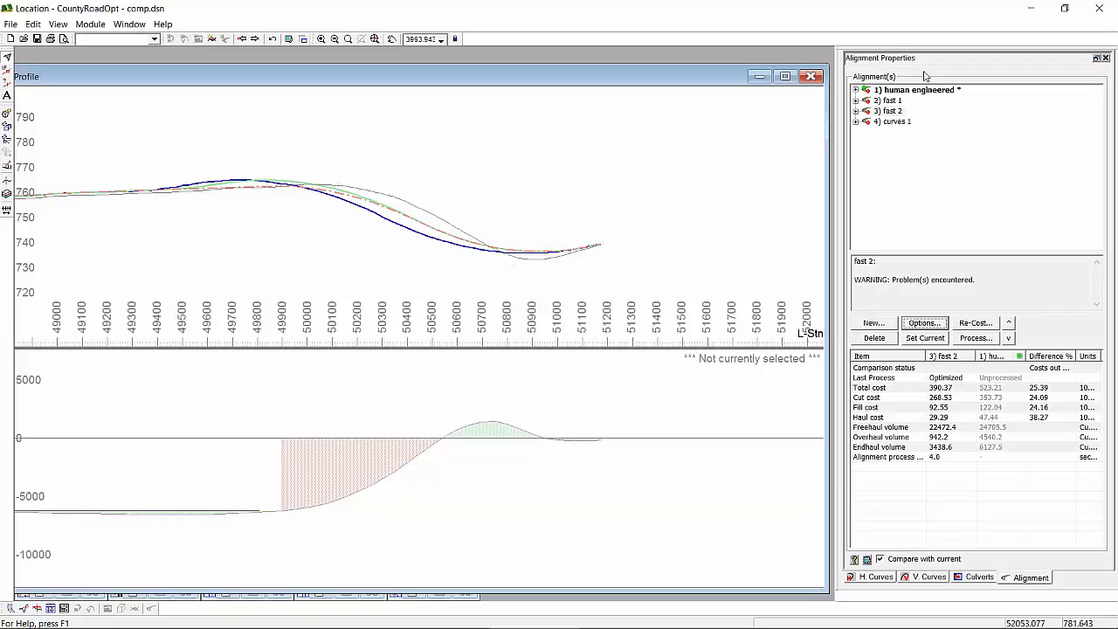
- Select the curves 1 alignment and inspect the Standards settings in its vertical optimization options
left_click(900, 122)
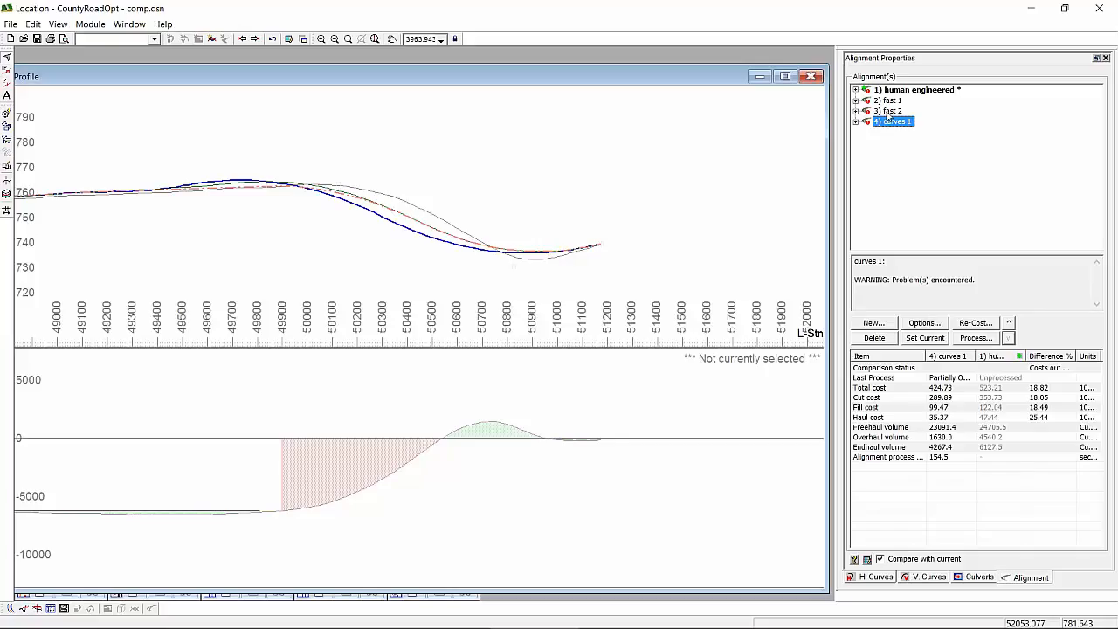
left_click(925, 323)
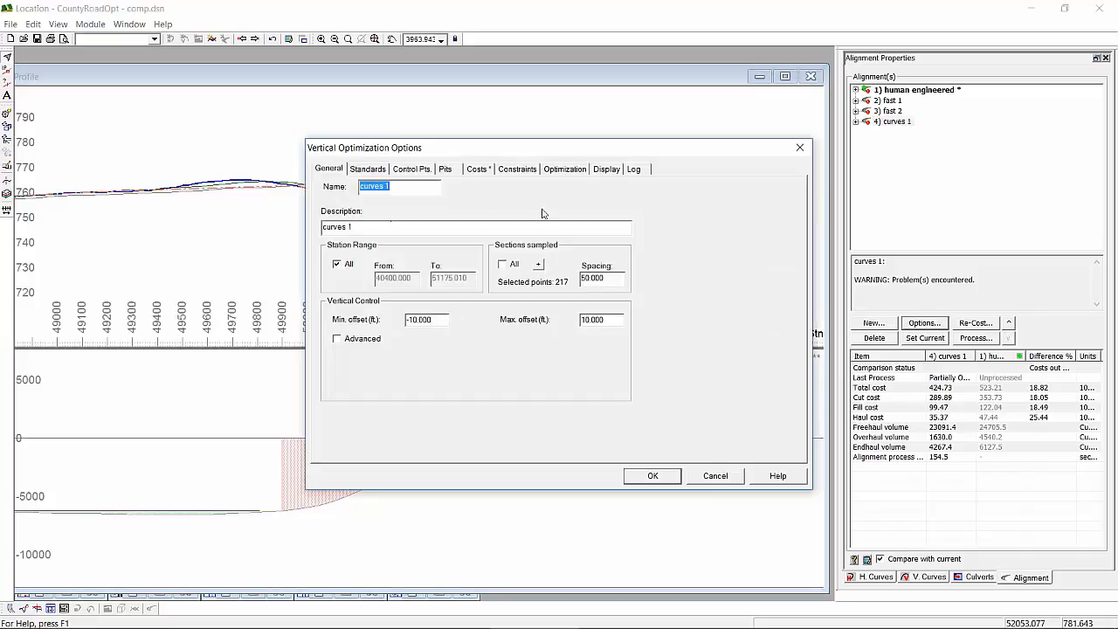
left_click(368, 169)
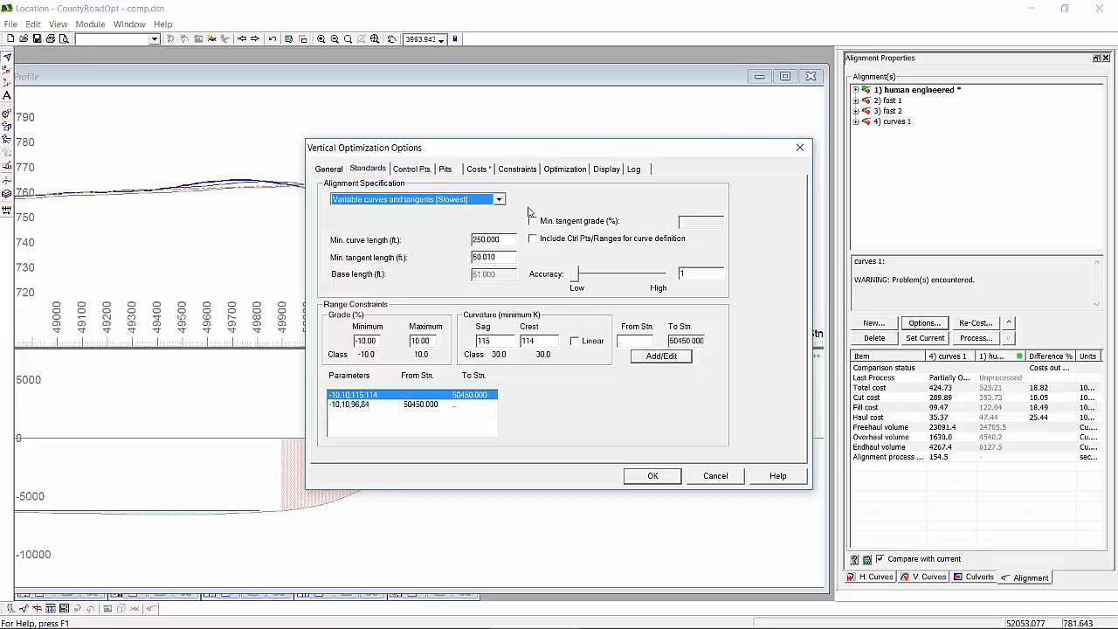
left_click(653, 476)
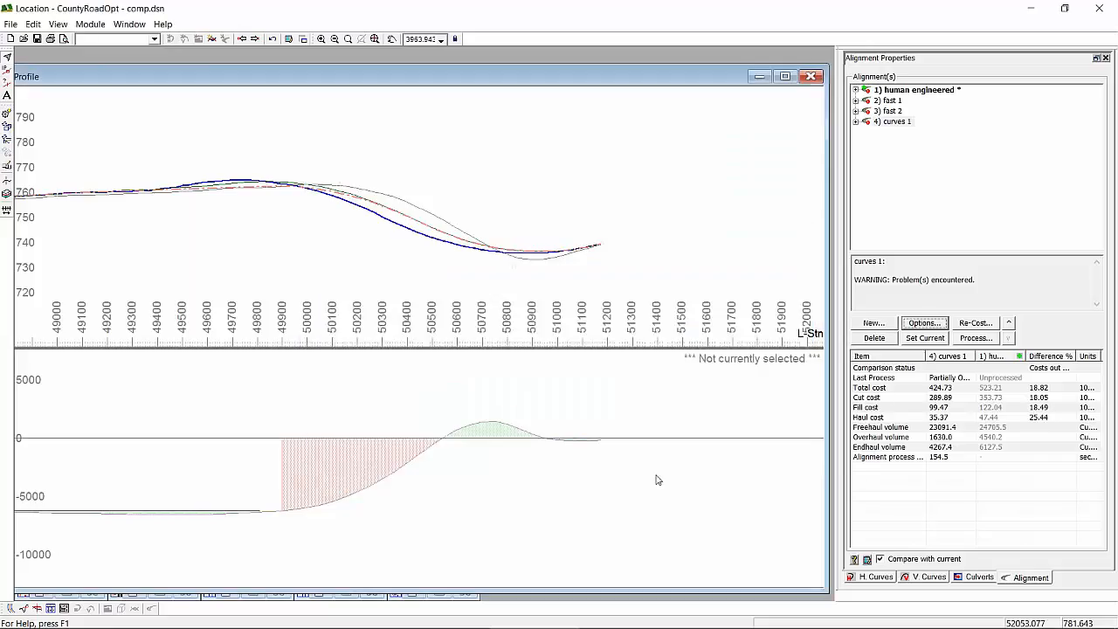
- Start the Optimize process on the curves 1 alignment, cancel the search and close the log
right_click(893, 122)
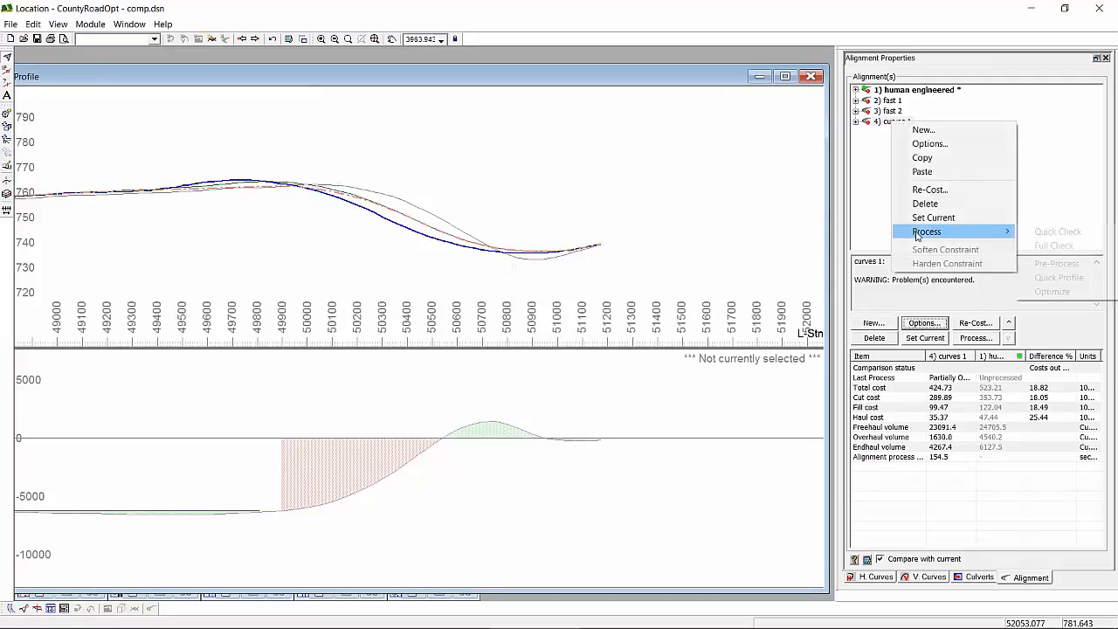
mouse_move(936, 234)
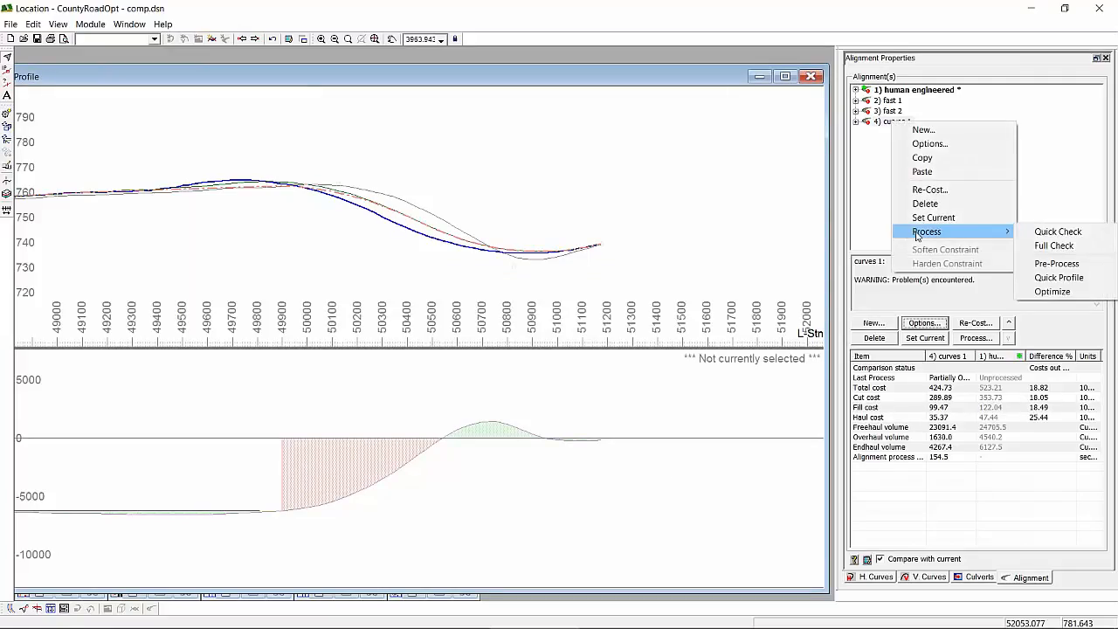
left_click(1076, 293)
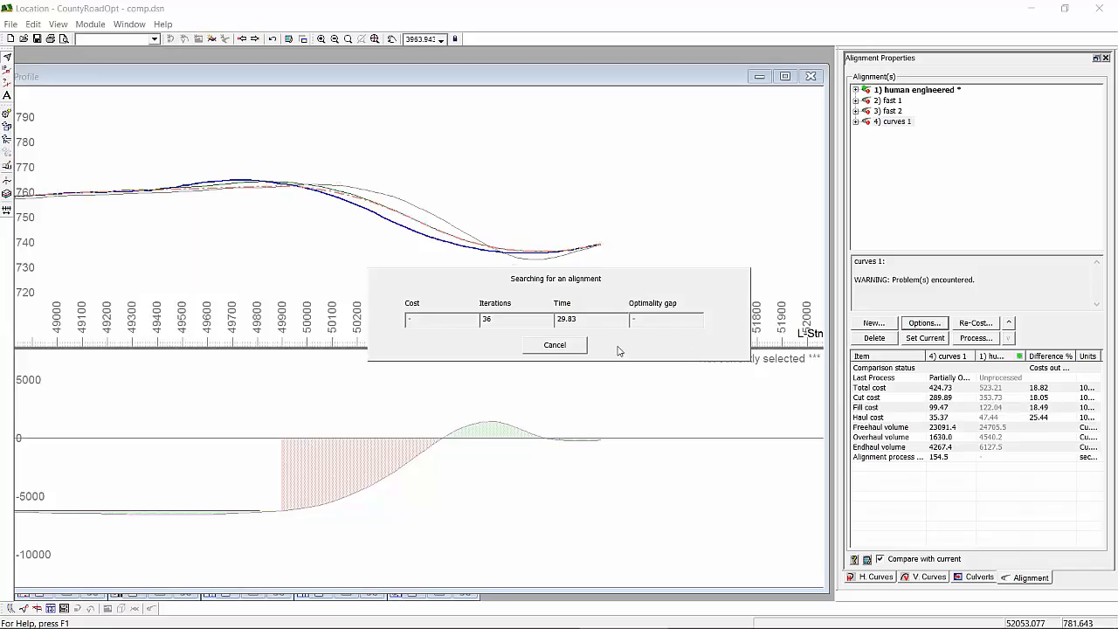
left_click(562, 346)
left_click(544, 347)
left_click(636, 434)
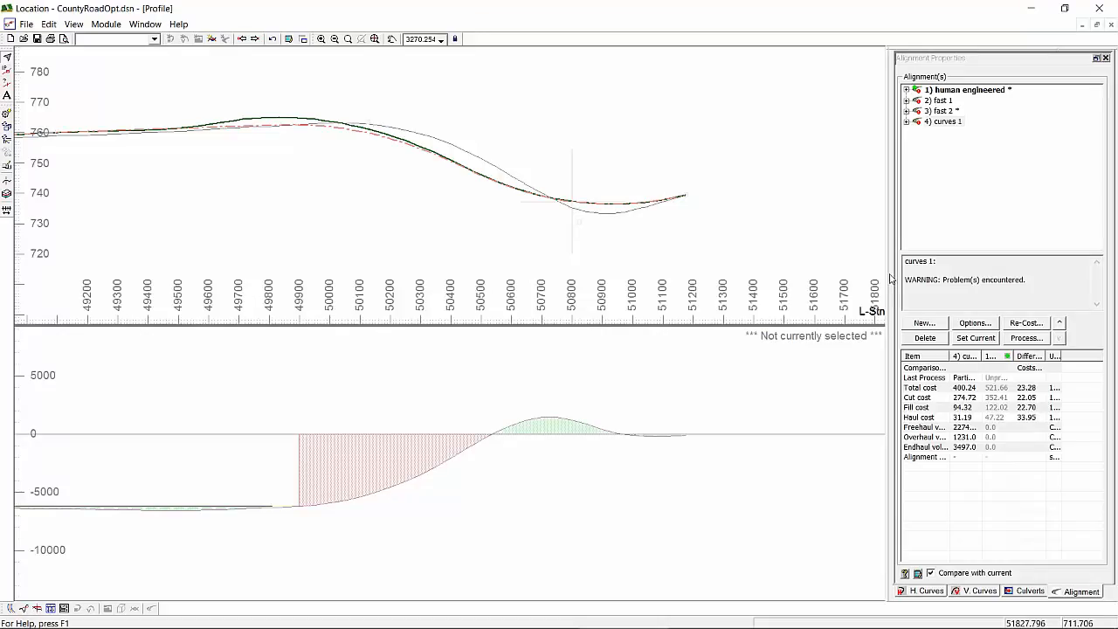
- Widen the alignment properties area and compare the costs and end-of-road profiles of fast 2 and curves 1
left_click_drag(891, 277, 827, 277)
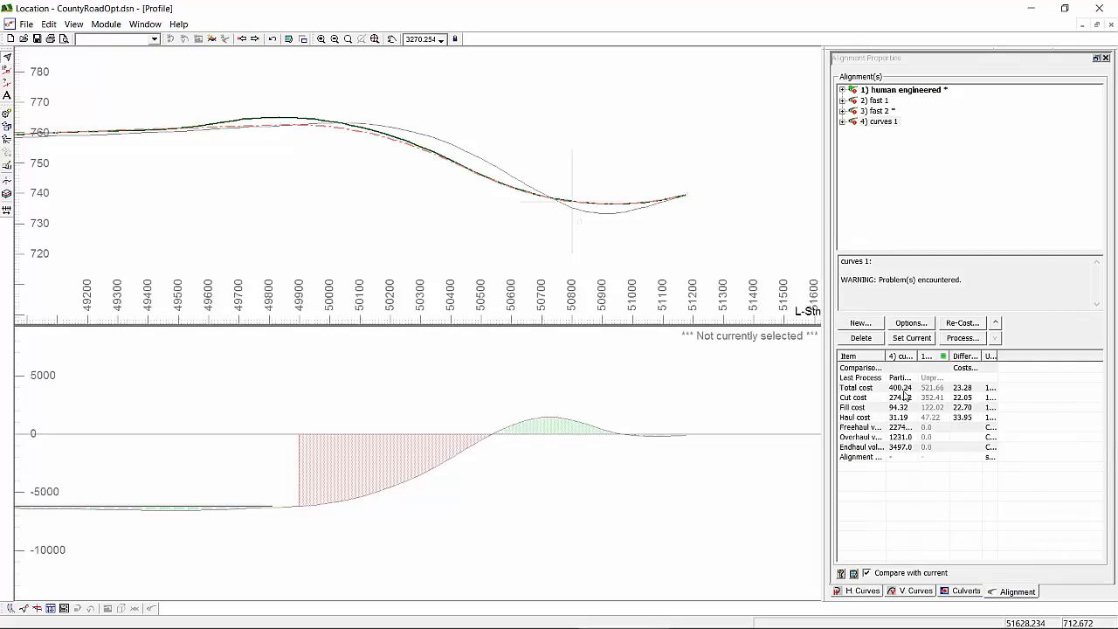
left_click(878, 112)
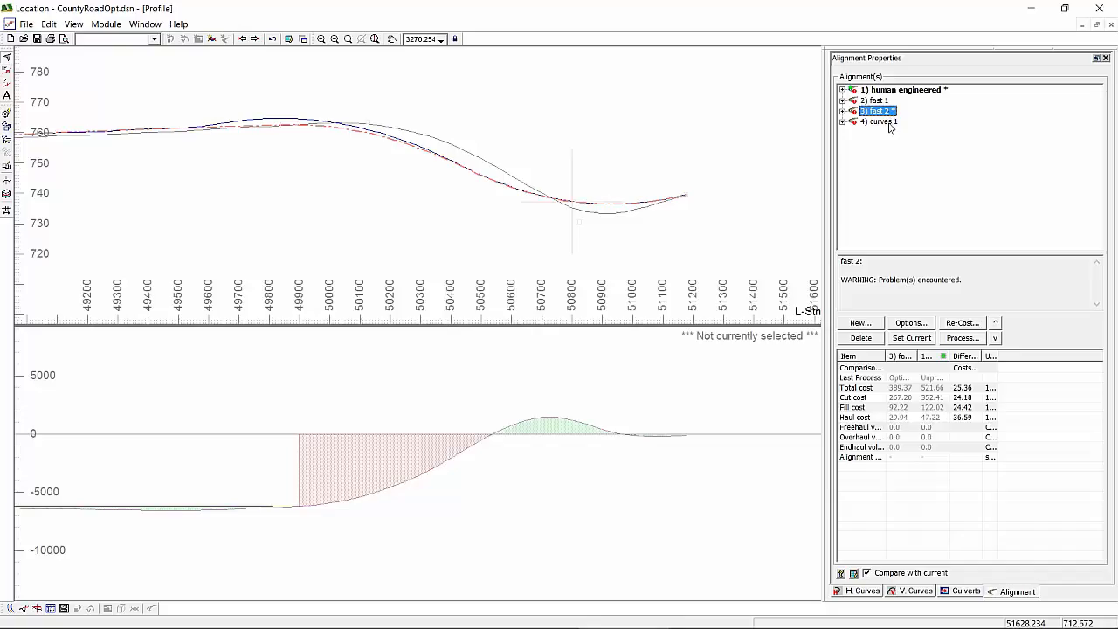
left_click(885, 121)
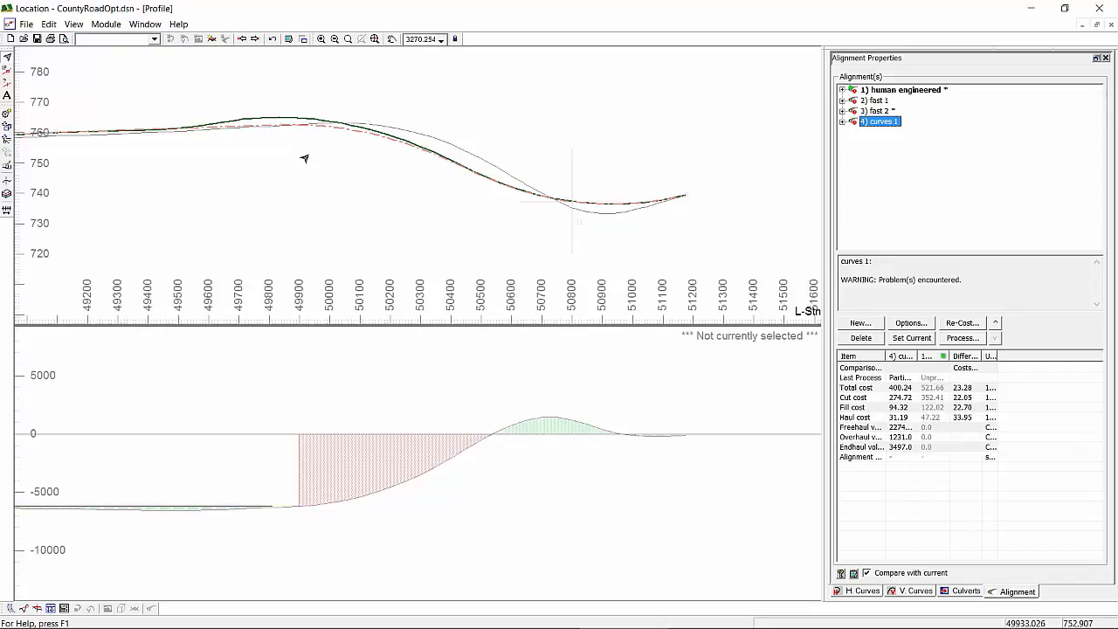
mouse_move(304, 158)
scroll(304, 158, "down", 1)
scroll(260, 161, "up", 1)
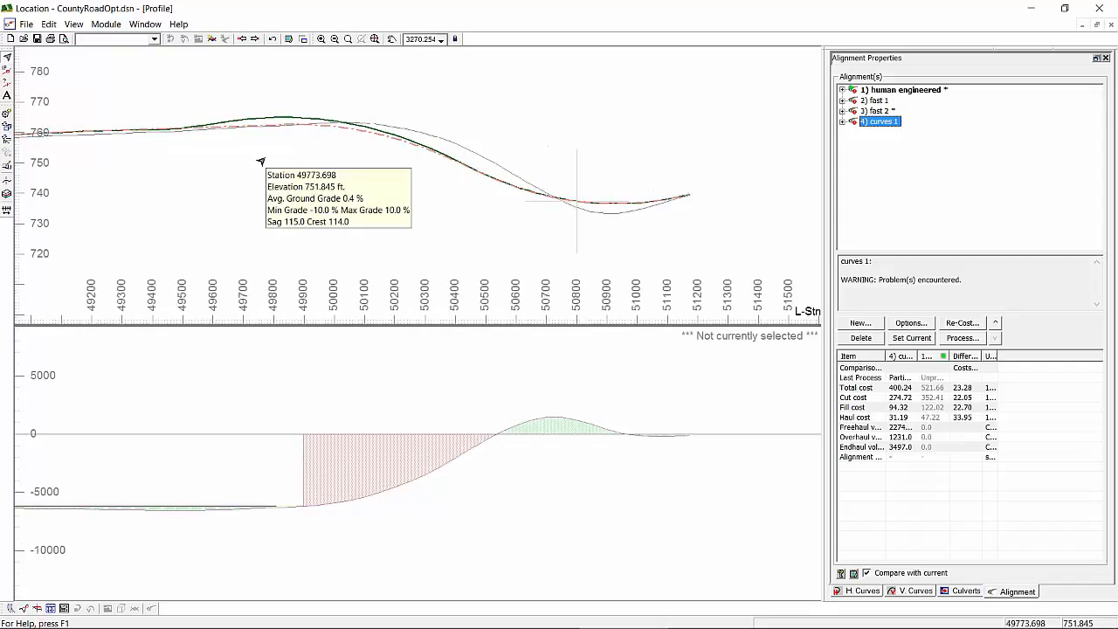
- Measure the vertical gap between the alternative alignment profiles near station 47050, then stop measuring
middle_click_drag(195, 173, 559, 164)
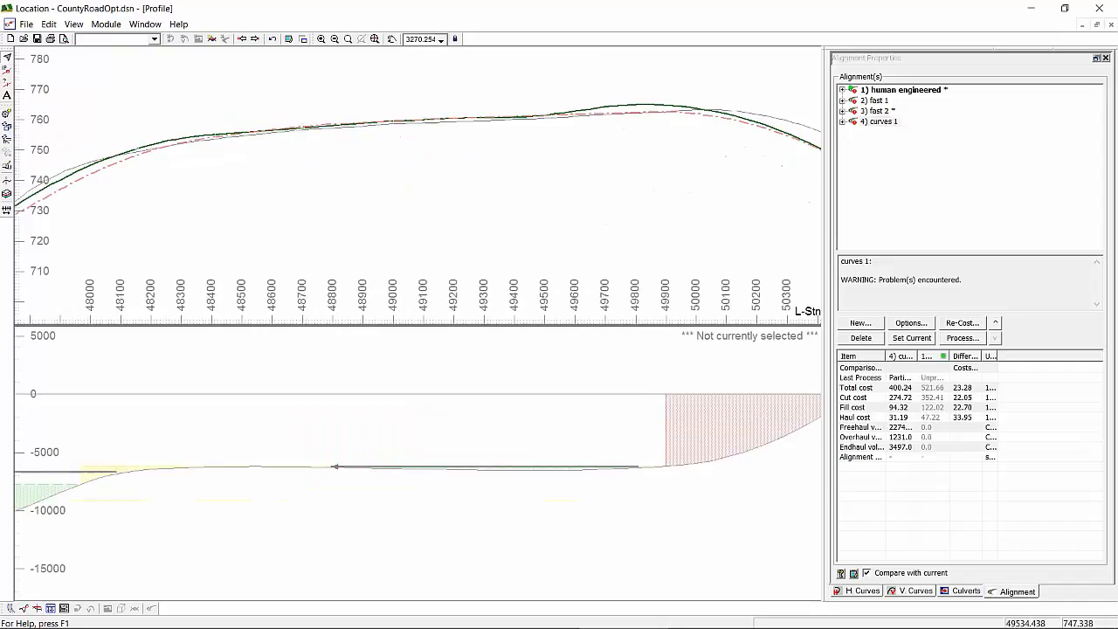
middle_click_drag(105, 240, 579, 159)
middle_click_drag(324, 218, 562, 230)
scroll(562, 230, "up", 1)
right_click(511, 167)
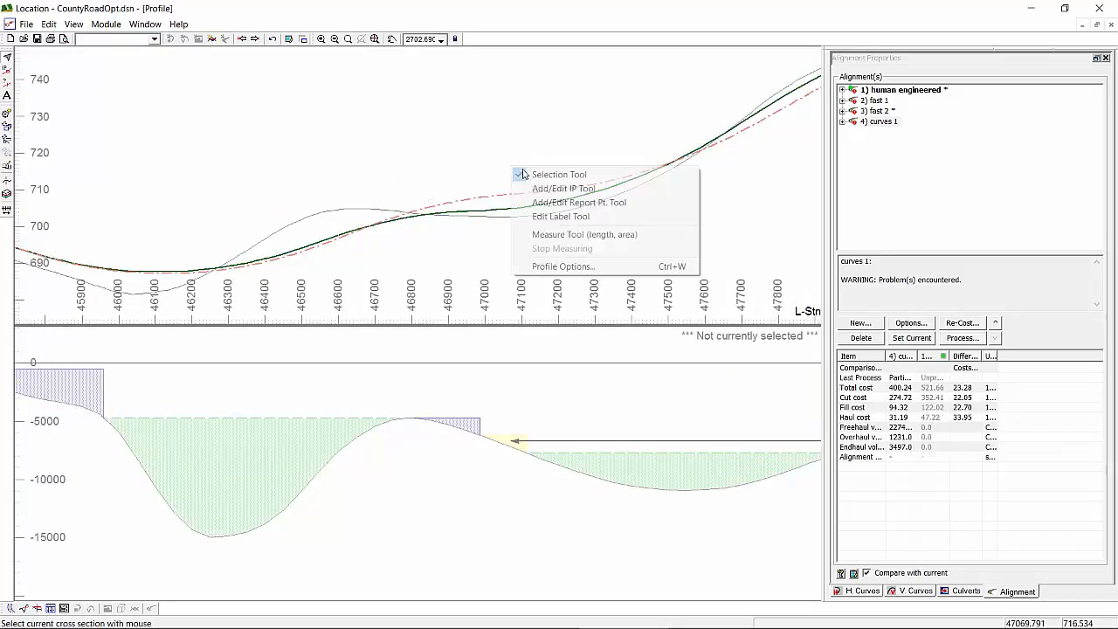
left_click(568, 234)
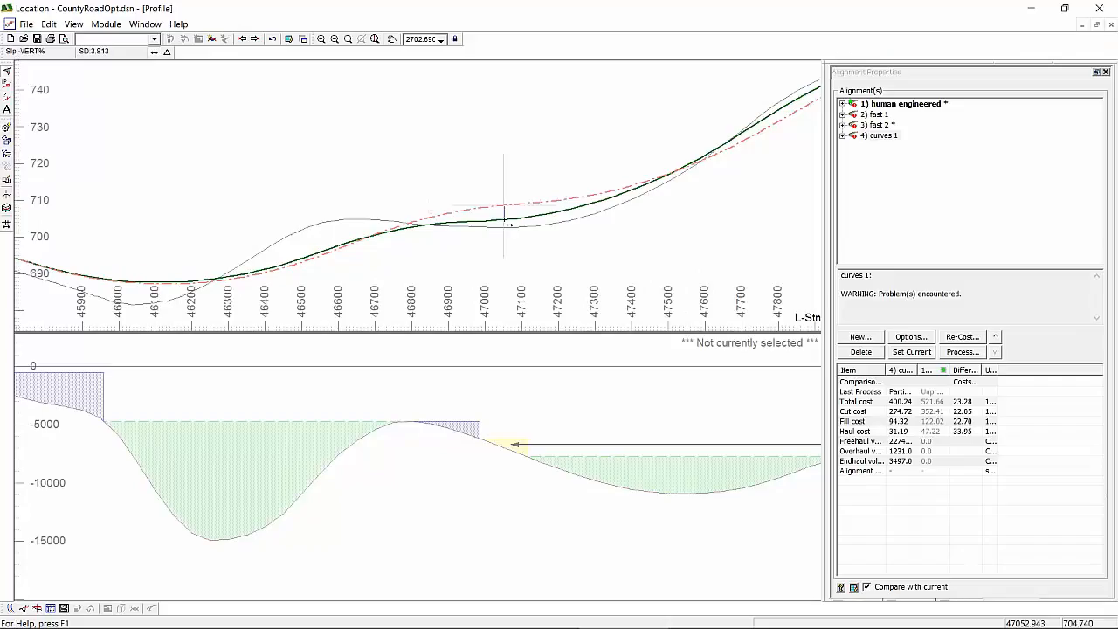
mouse_move(509, 225)
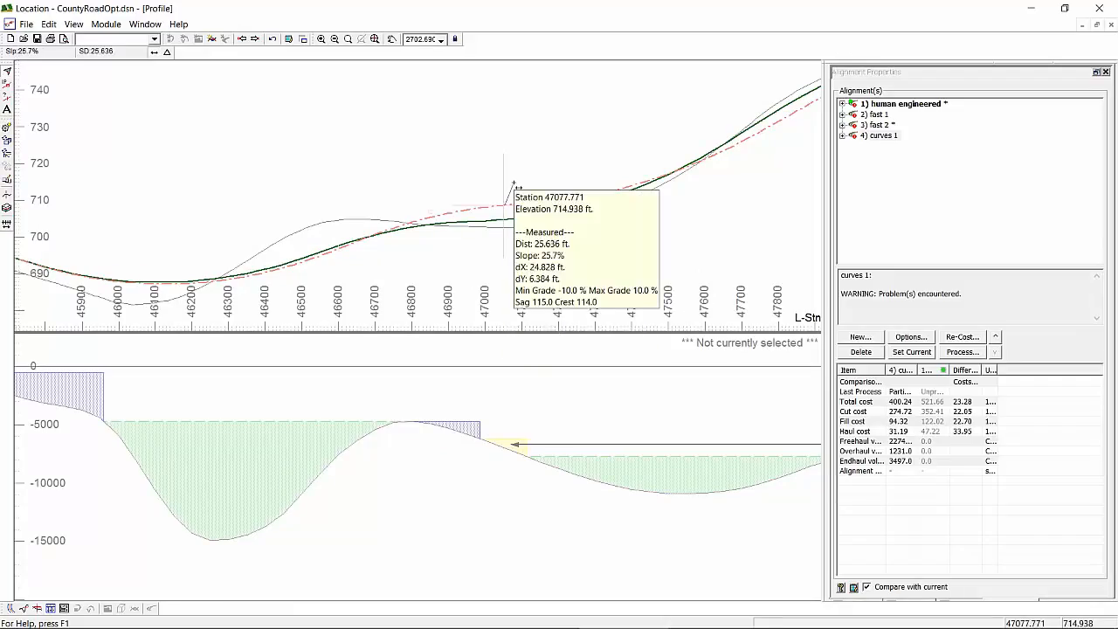
left_click(515, 187)
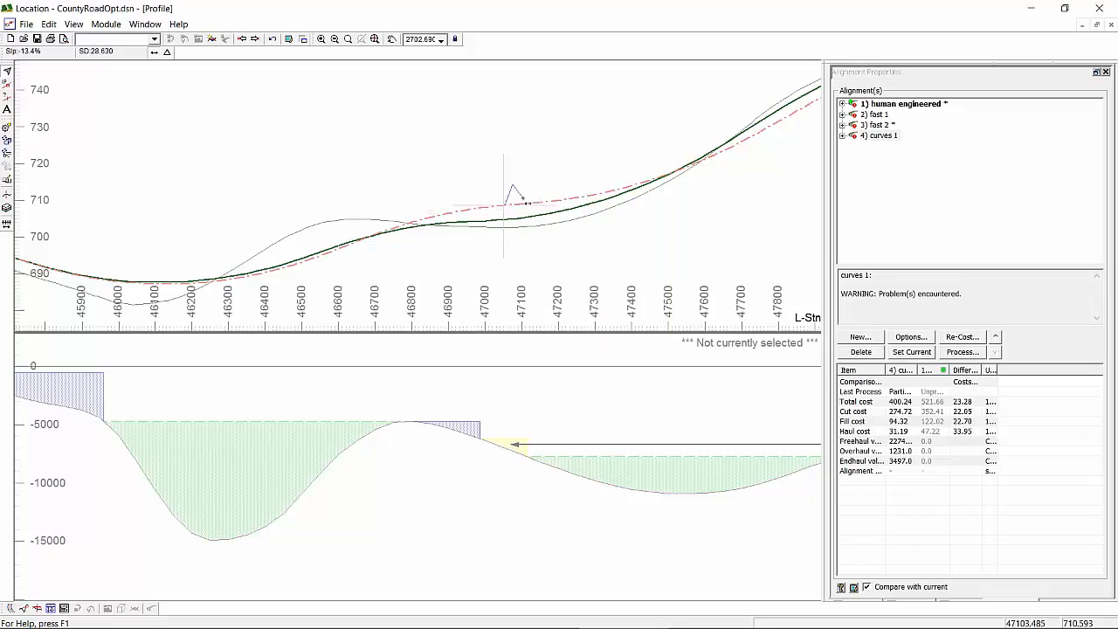
key("Escape")
scroll(666, 266, "down", 3)
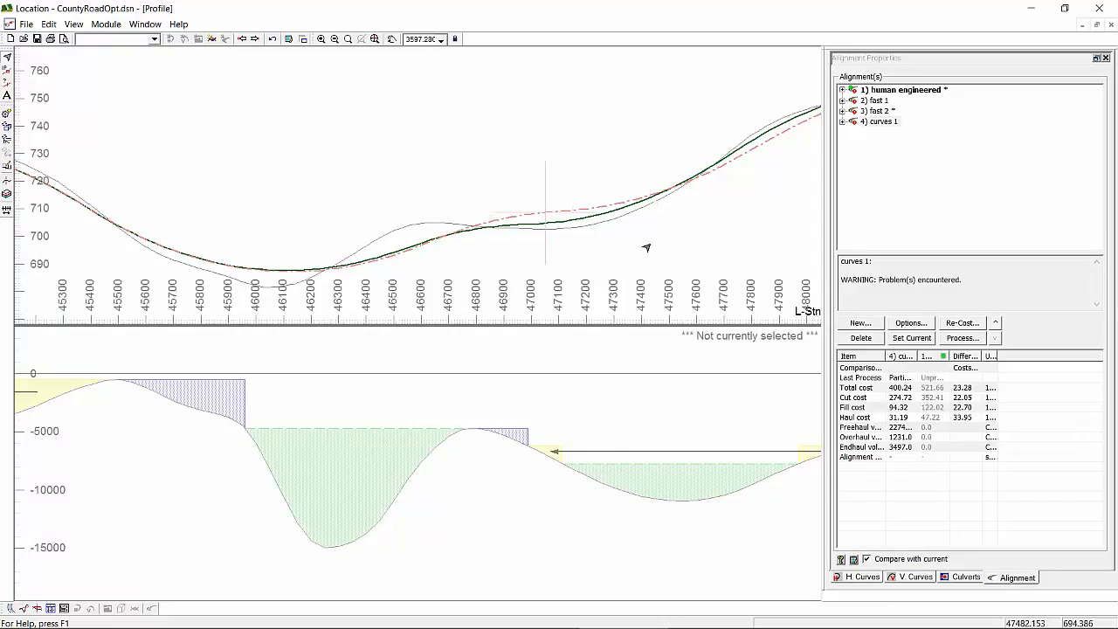
- Switch to the Vertical Alignment Optimization paper in the browser, compare the Human Engineered and Softree Optimal profile figures, and minimize it
mouse_move(644, 245)
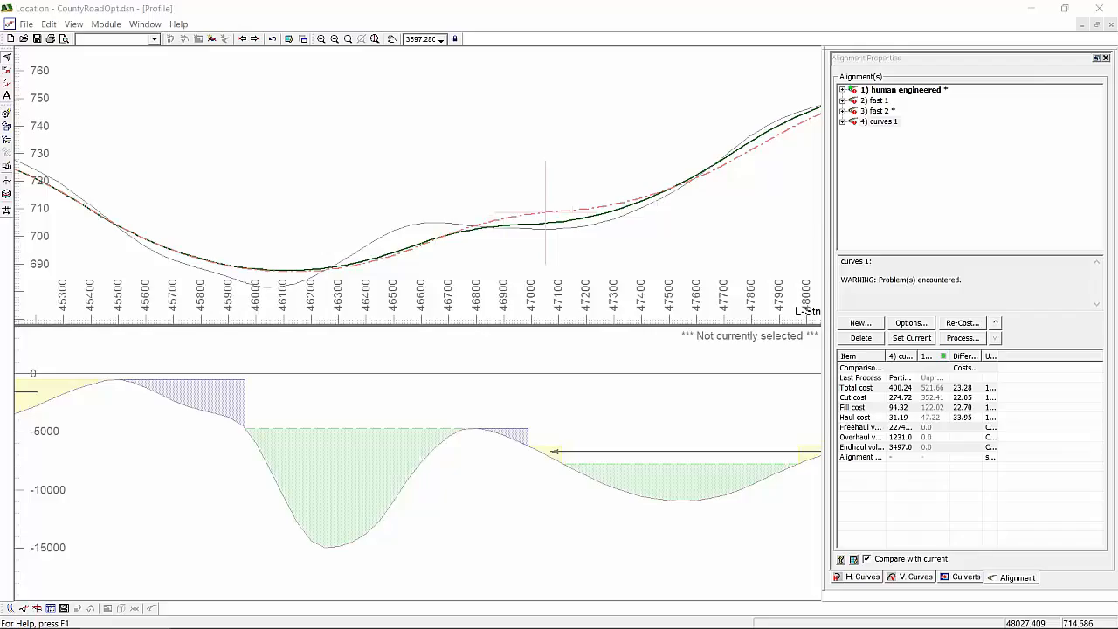
left_click_drag(1117, 112, 739, 99)
double_click(741, 100)
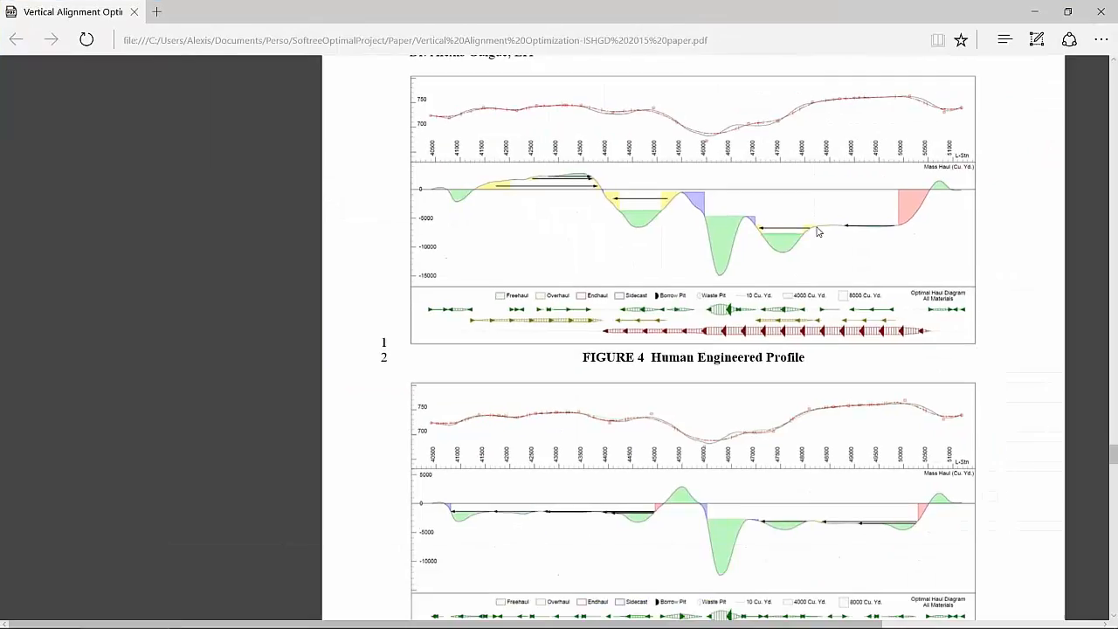
scroll(831, 224, "down", 1)
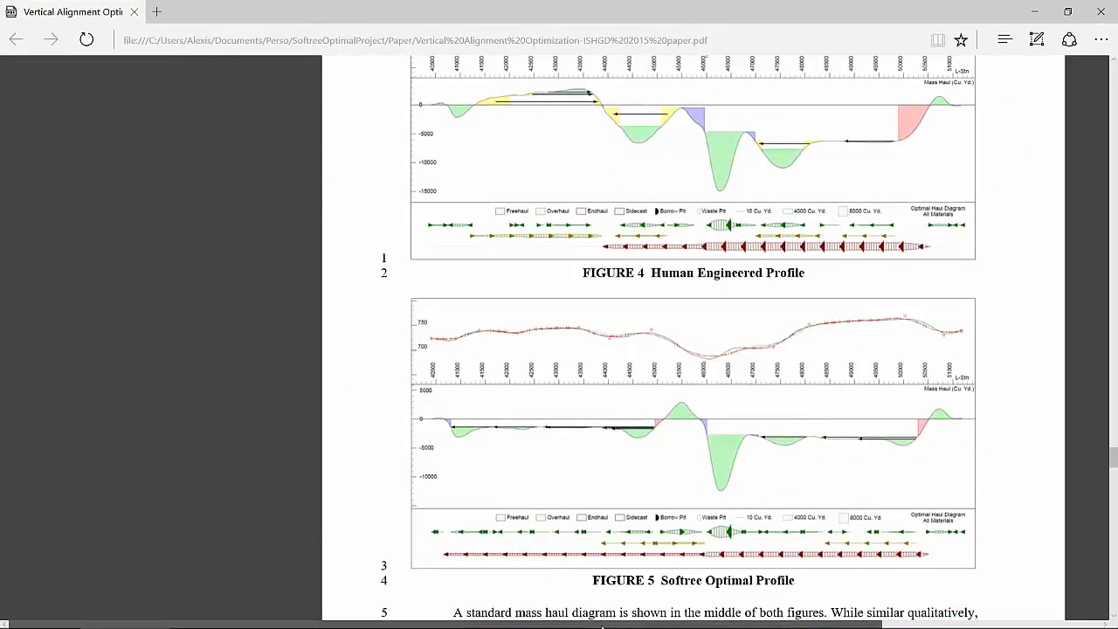
left_click_drag(601, 625, 686, 625)
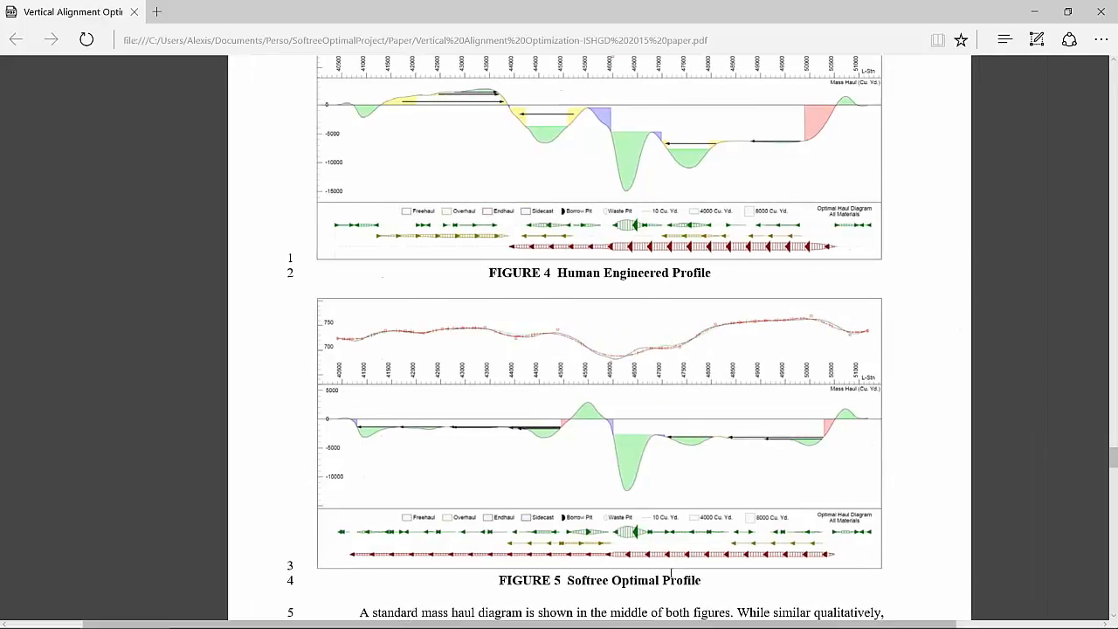
scroll(671, 573, "up", 1)
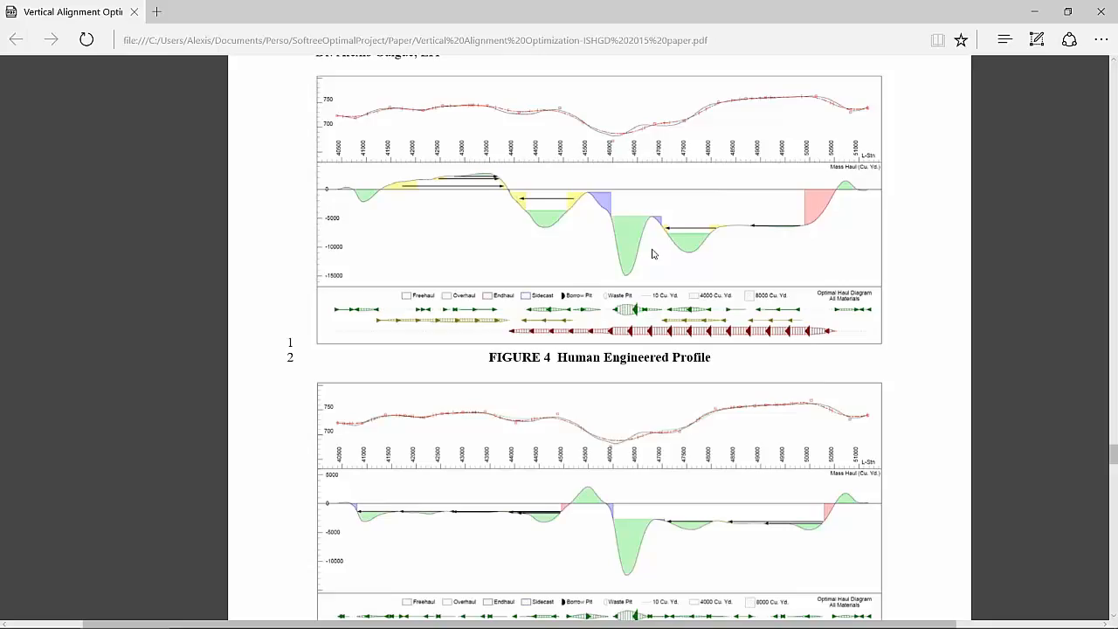
scroll(652, 254, "down", 1)
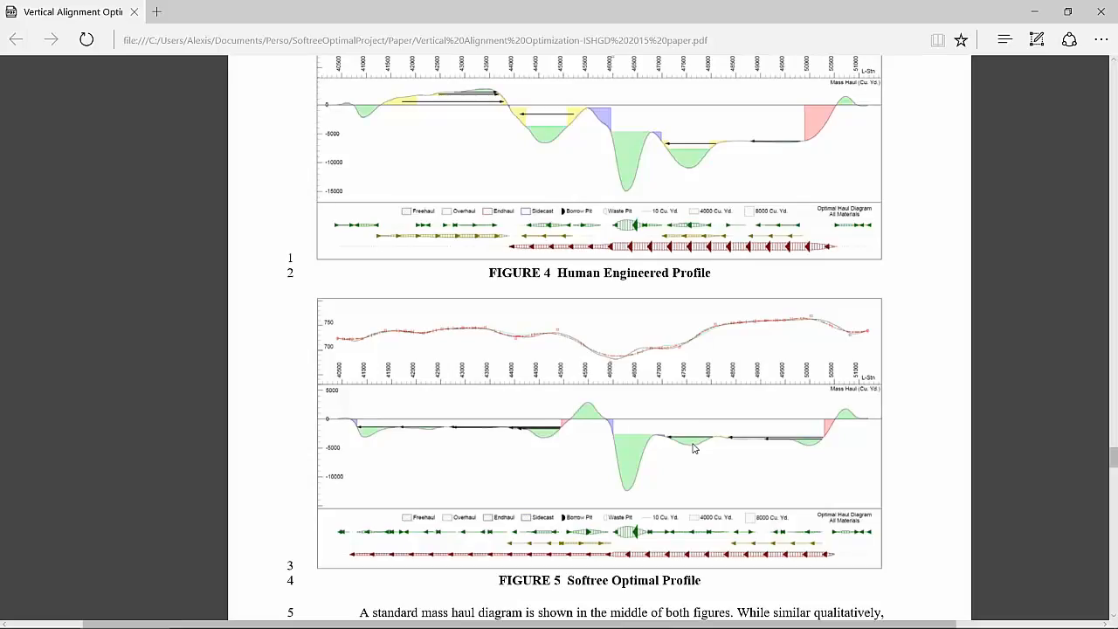
left_click(1037, 20)
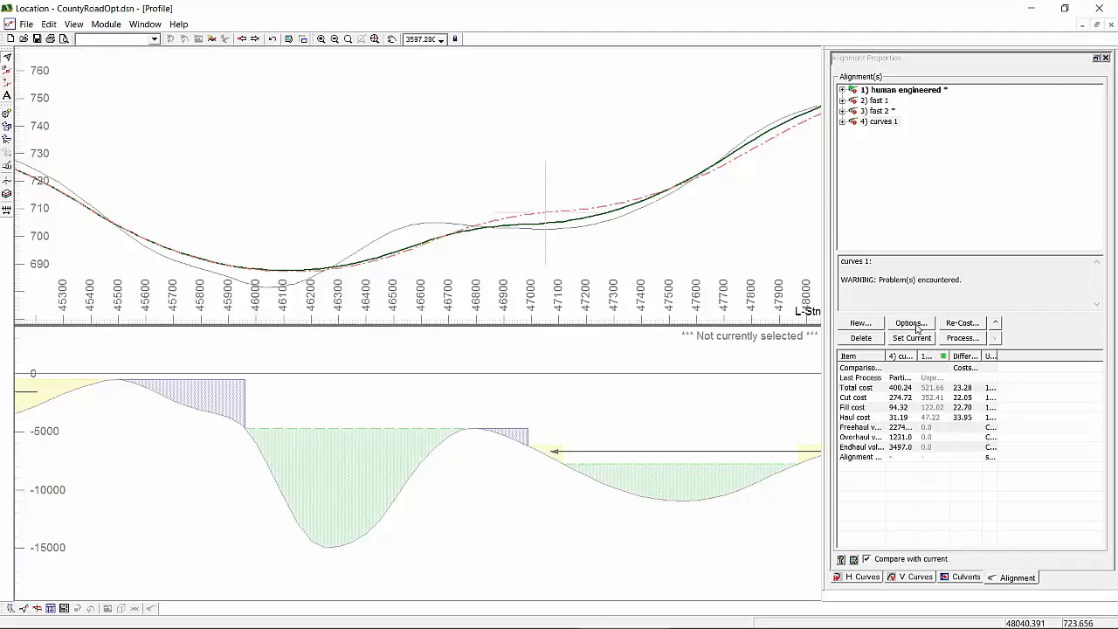
- Review the Standards, Control Pts. and Constraints settings in the curves 1 vertical optimization options, then close them
left_click(913, 323)
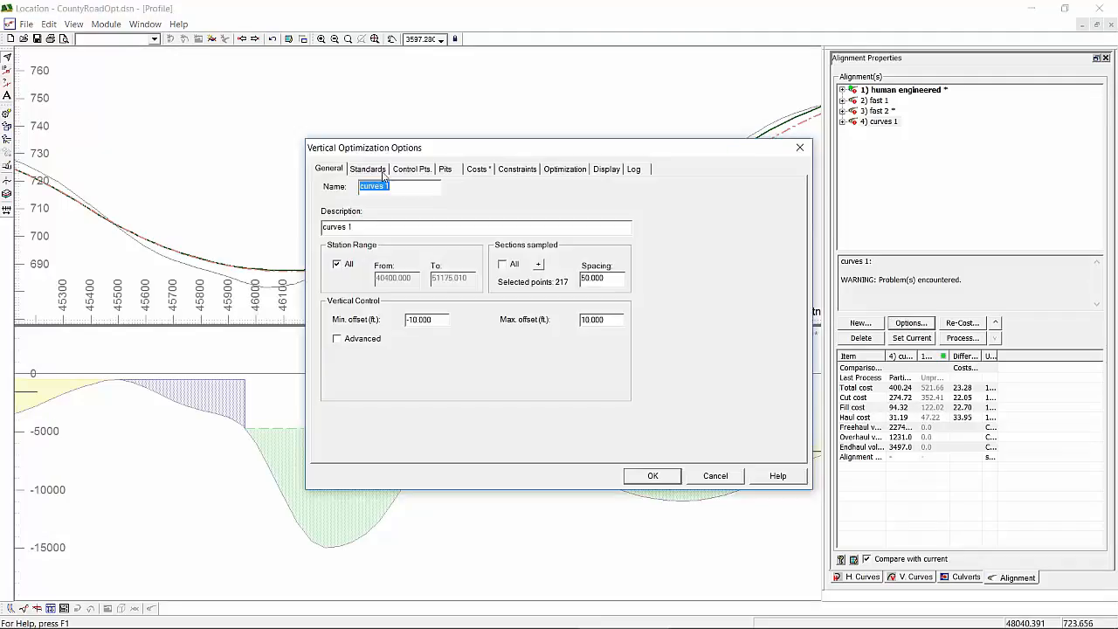
left_click(371, 169)
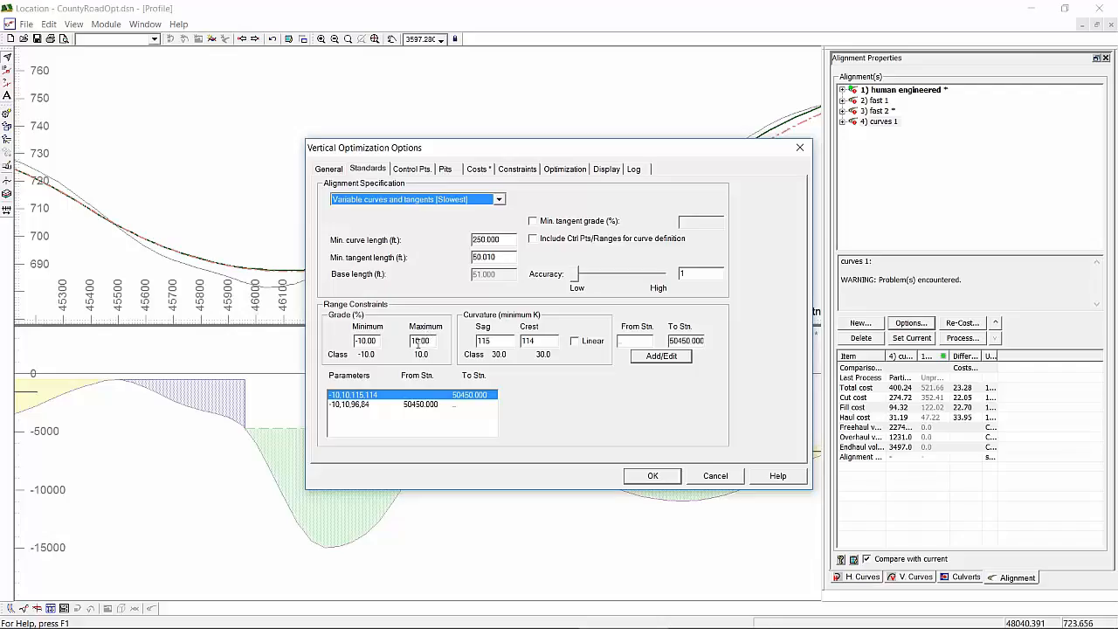
left_click(420, 170)
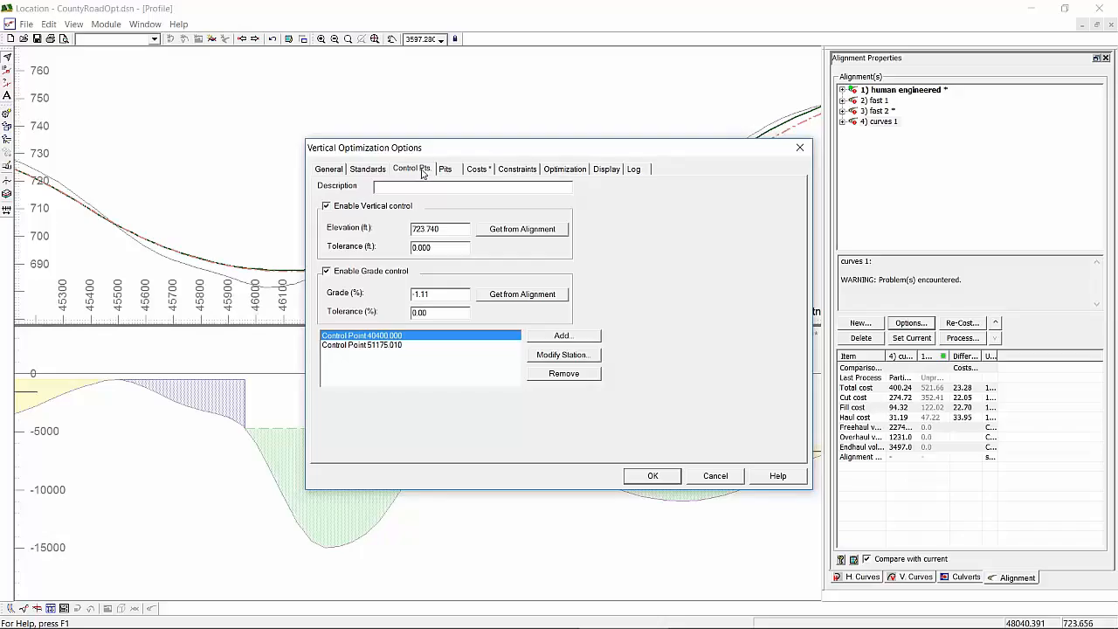
left_click(519, 169)
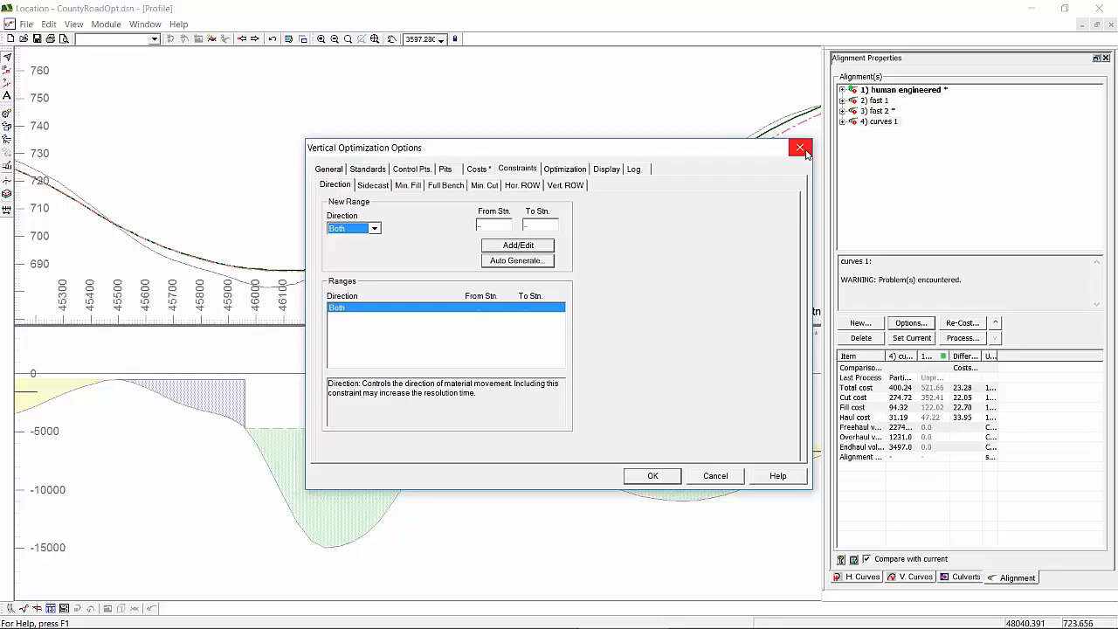
left_click(801, 148)
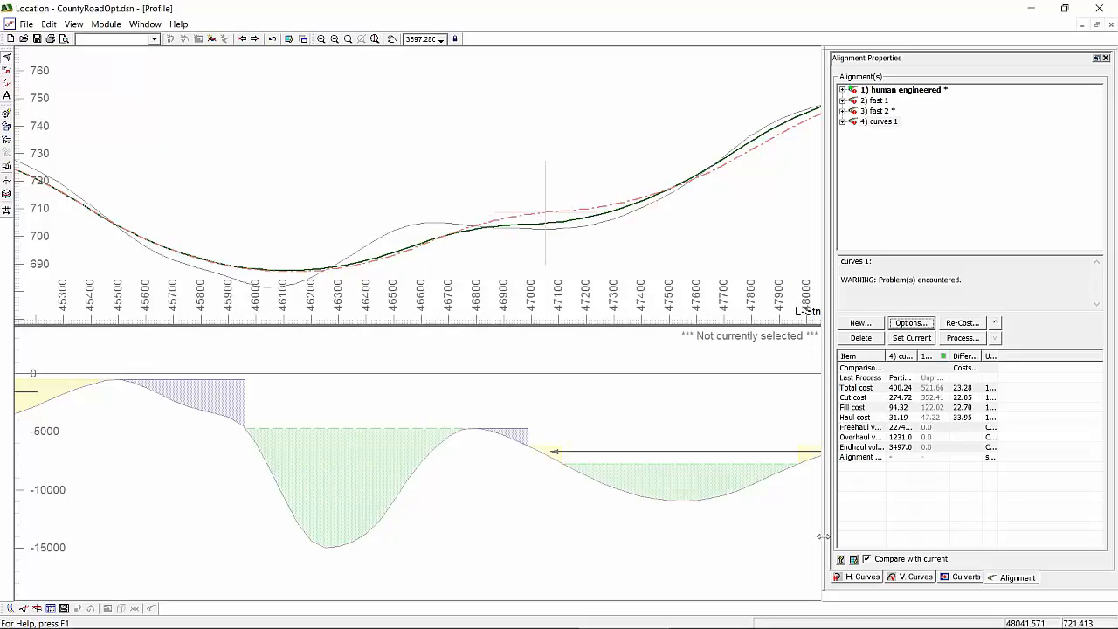